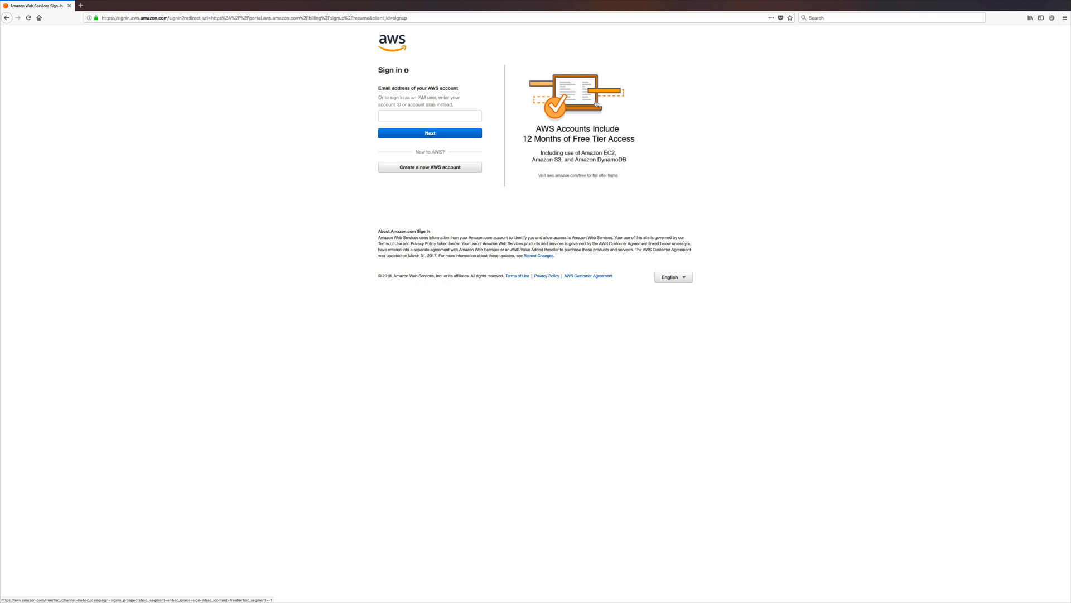
- Start creating a new AWS account and enter the account's email address
left_click(423, 171)
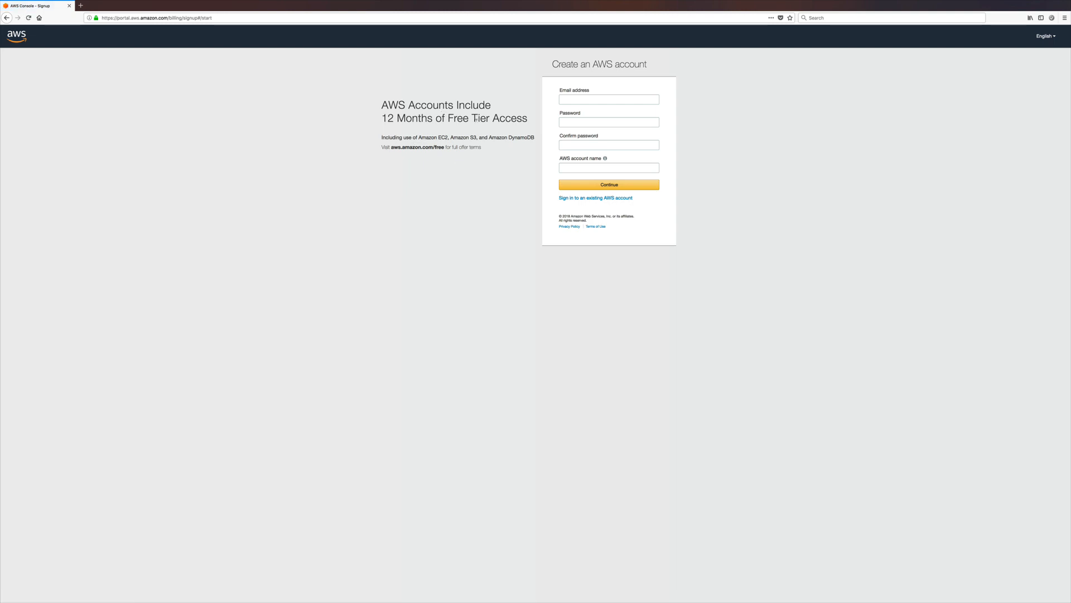
left_click(576, 98)
type("••••")
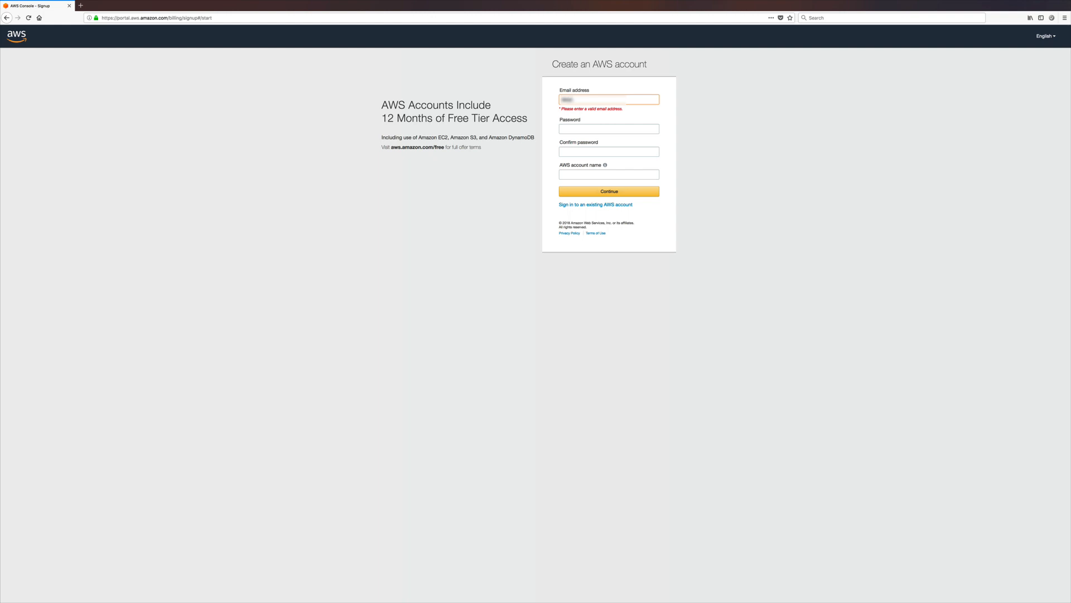
type("••••••••••••••••")
- Enter the new account's password and repeat it in the confirmation field
key("Tab")
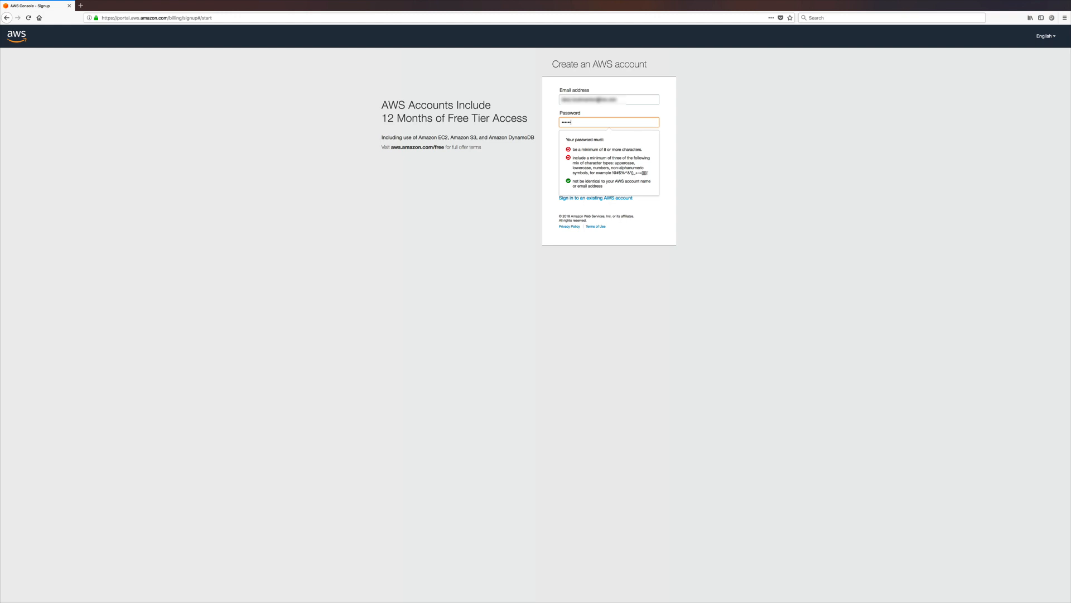
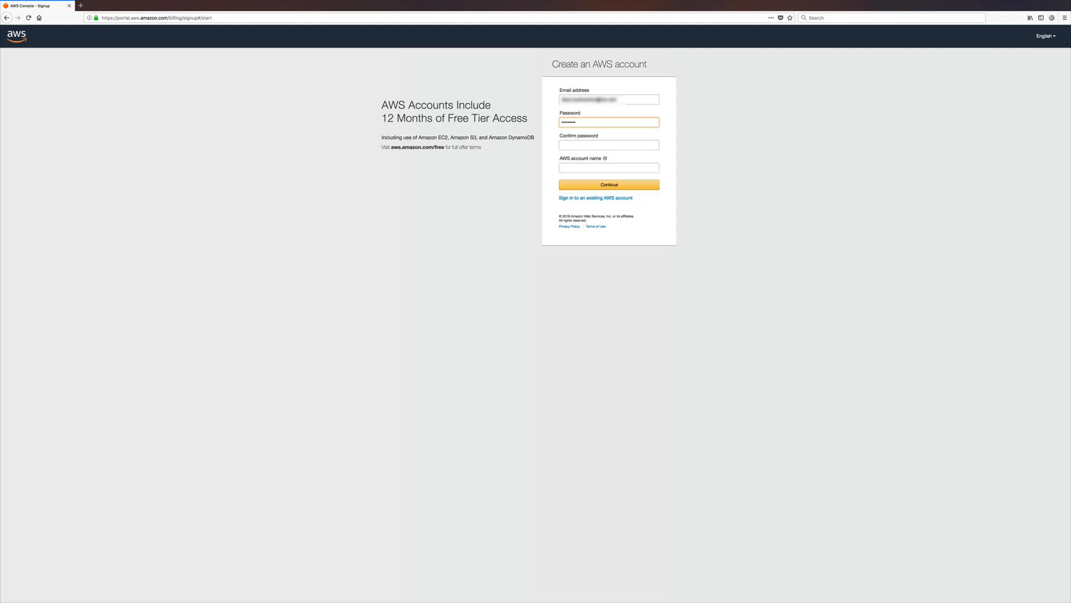
key("Tab")
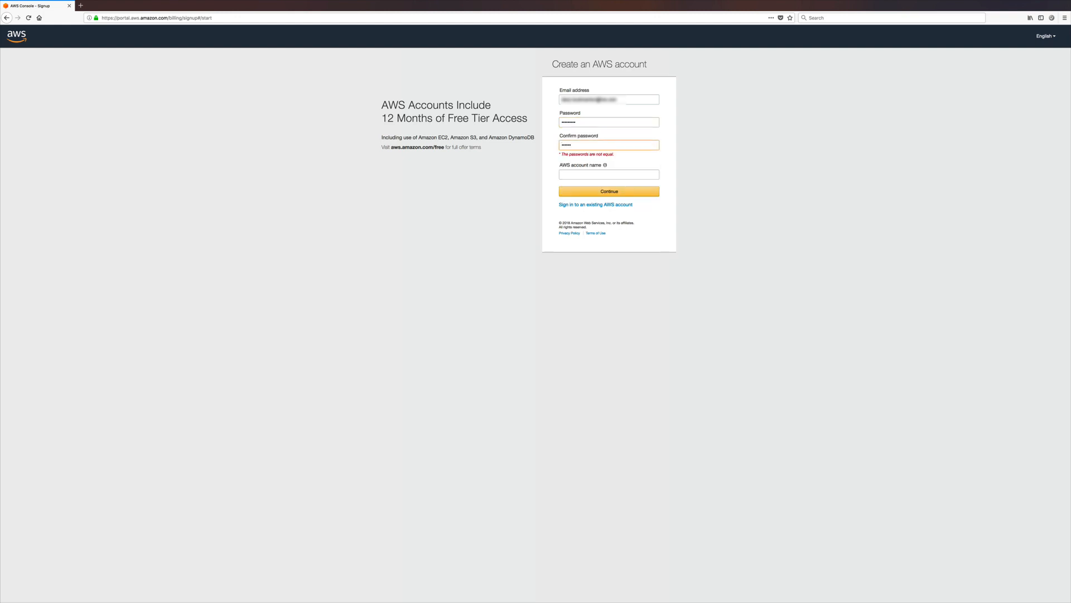
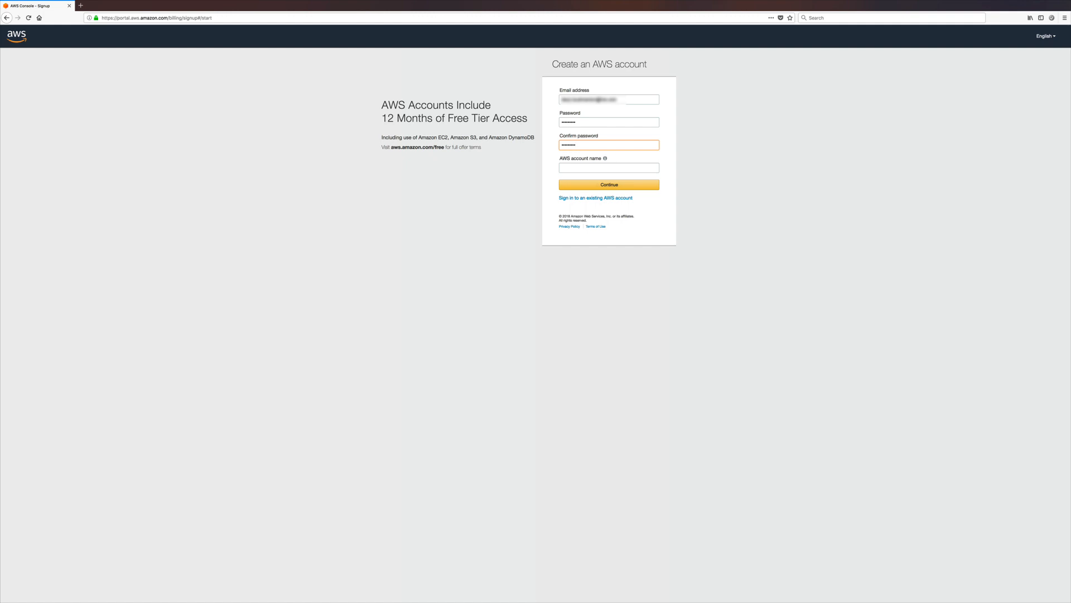
- Set the AWS account name to Lyrad Digital and continue to the contact information form
key("Tab")
type("Lyr")
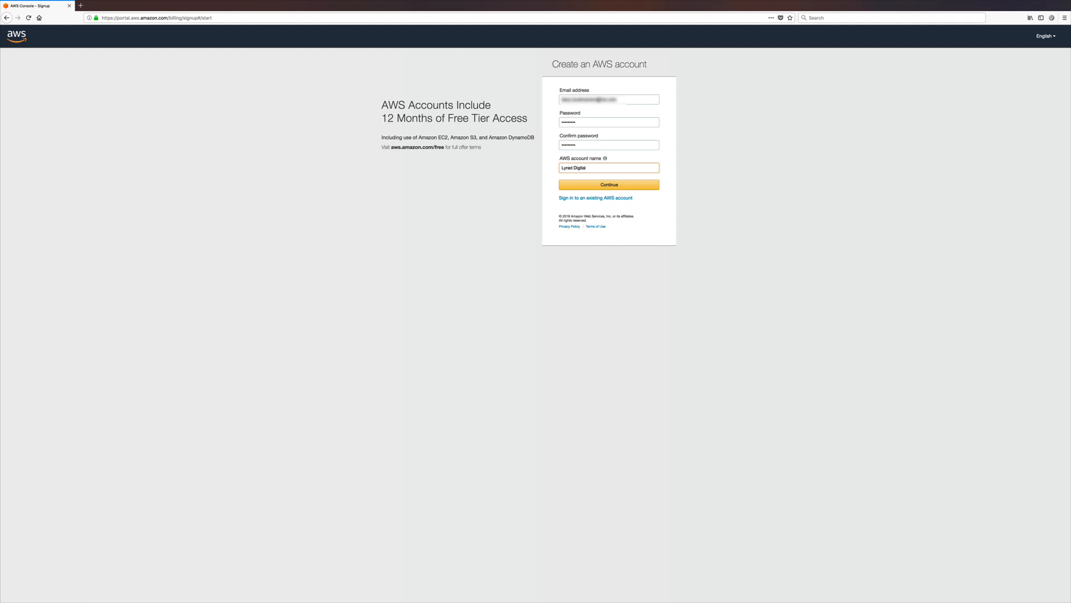
left_click(598, 187)
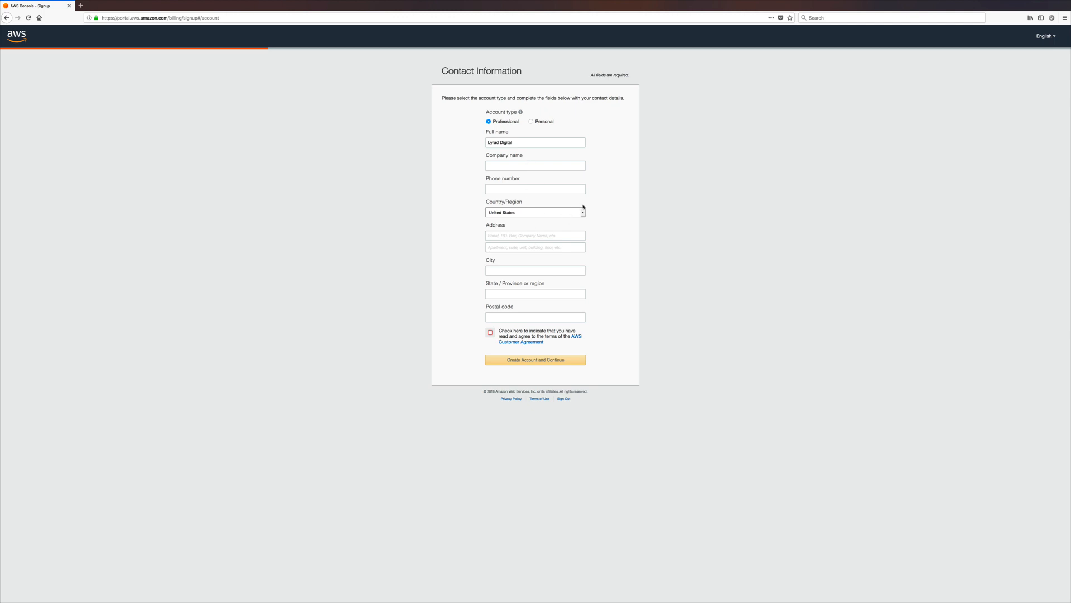
- Go over the company name, phone number and country fields of the contact form, and accept the AWS Customer Agreement
left_click(541, 165)
left_click(523, 189)
left_click(582, 213)
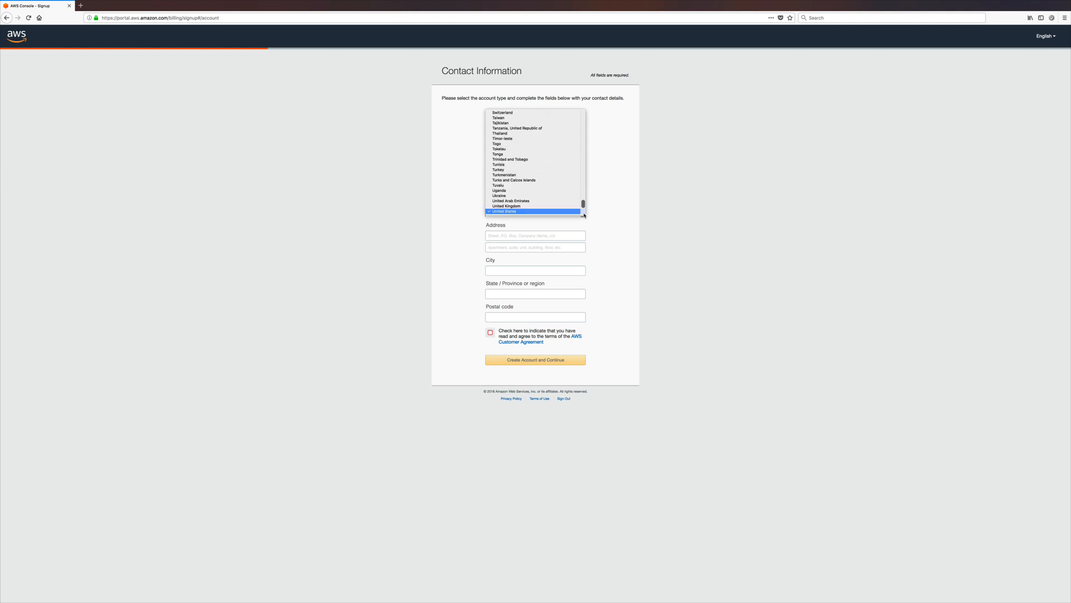
left_click(602, 217)
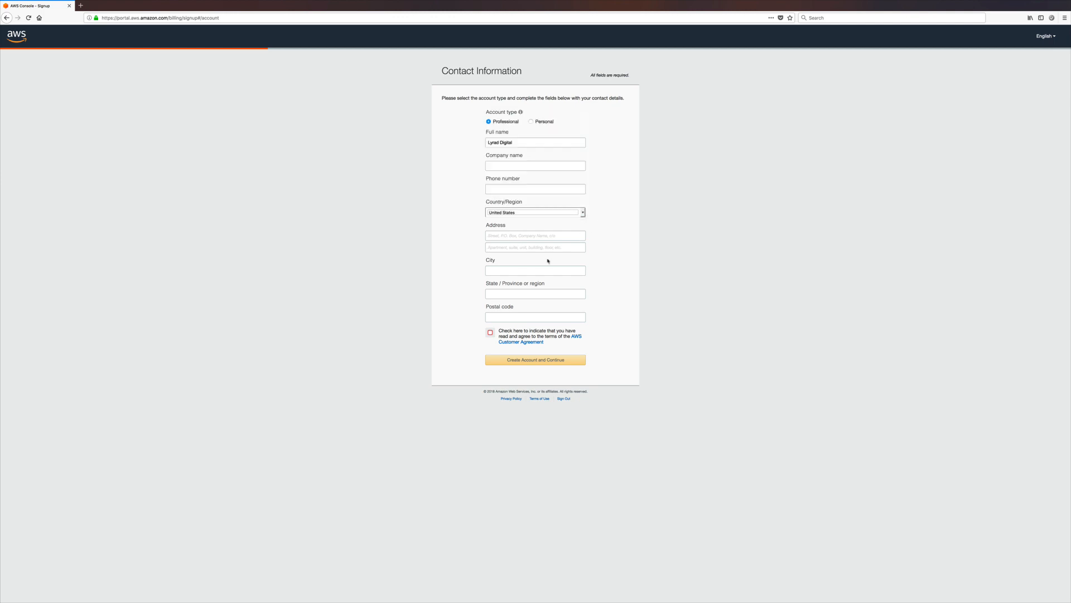
left_click(491, 334)
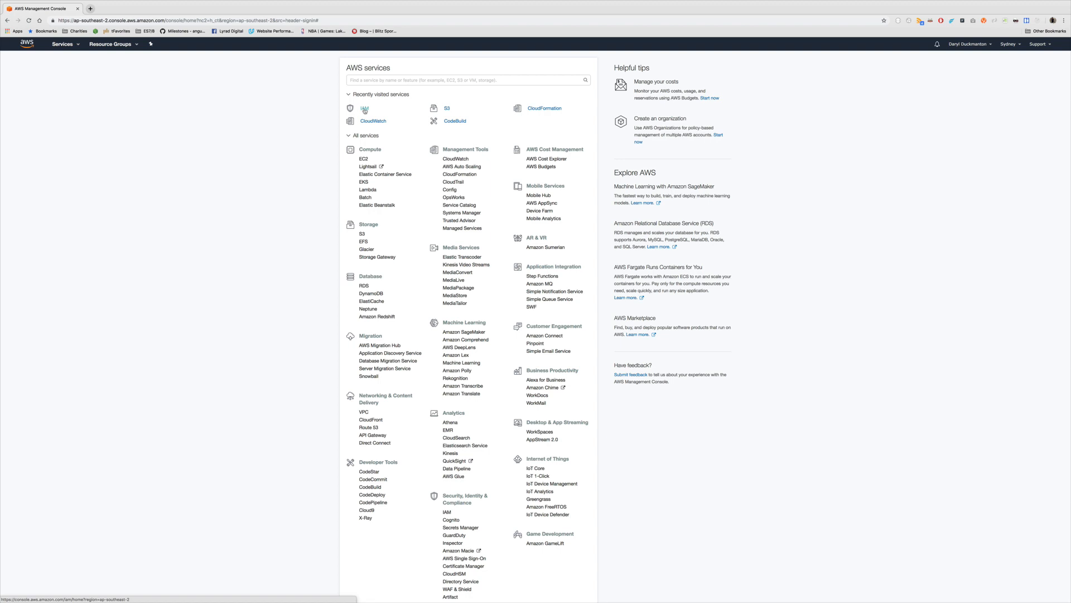
- Search for iam among the AWS services on the console home page
left_click(365, 79)
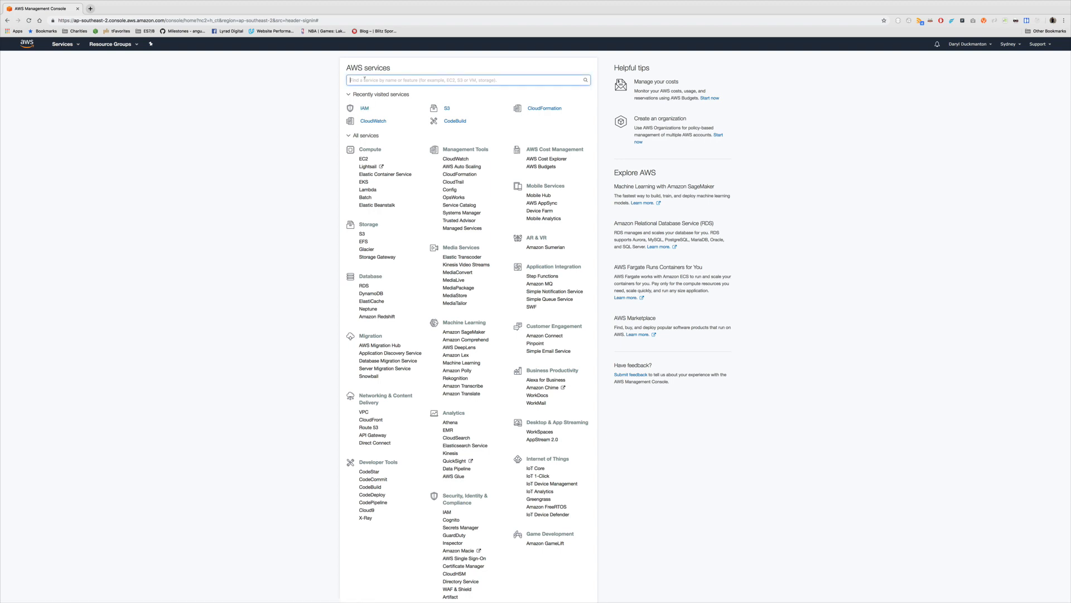
type("iam")
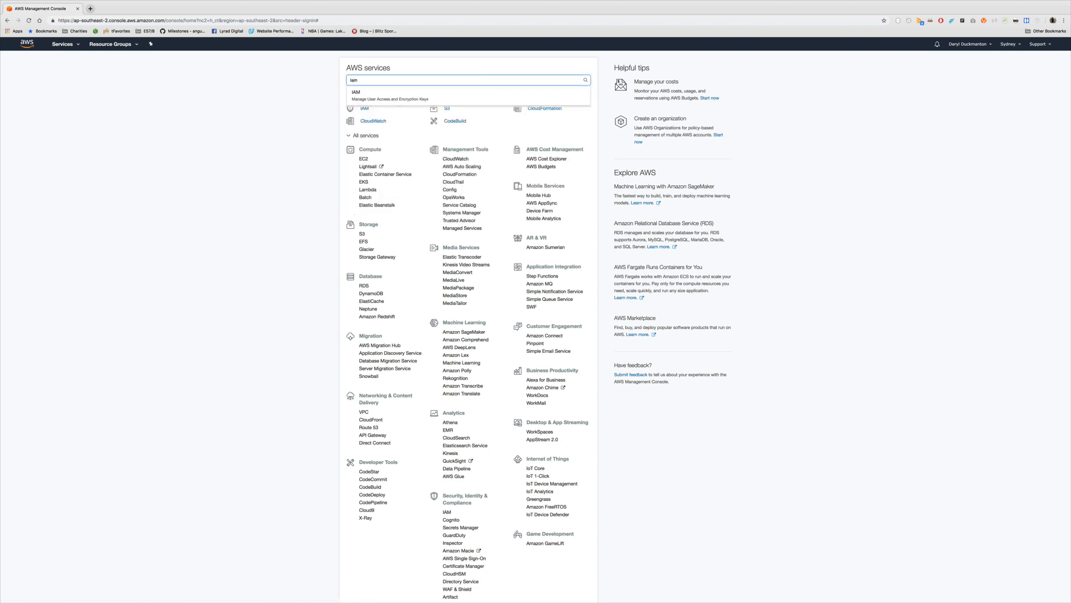
left_click(356, 94)
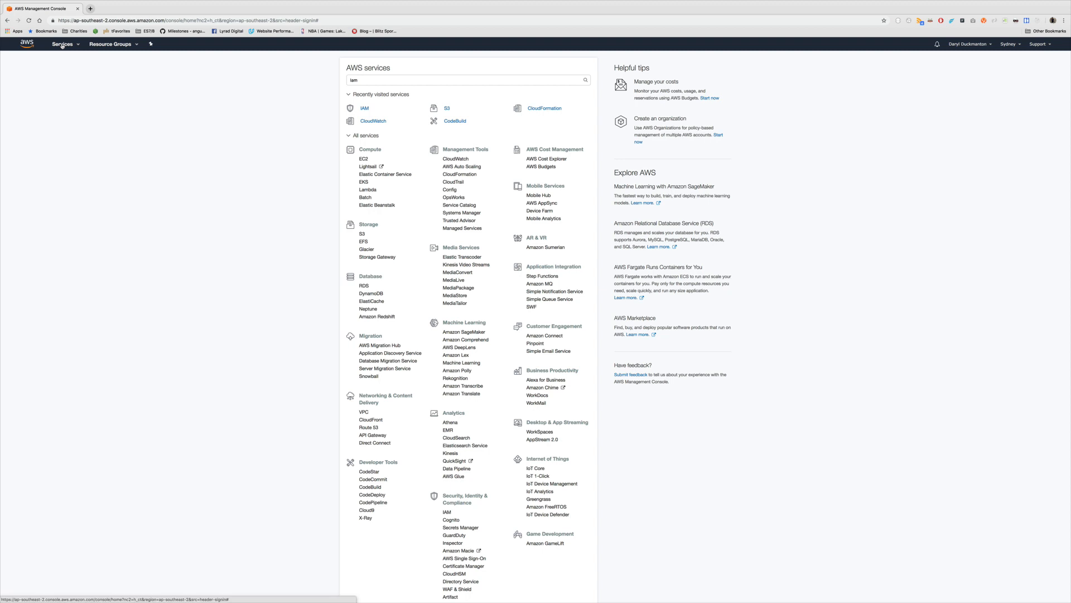
- Look up iam in the full AWS services listing and open the IAM console from the recently visited services
left_click(62, 45)
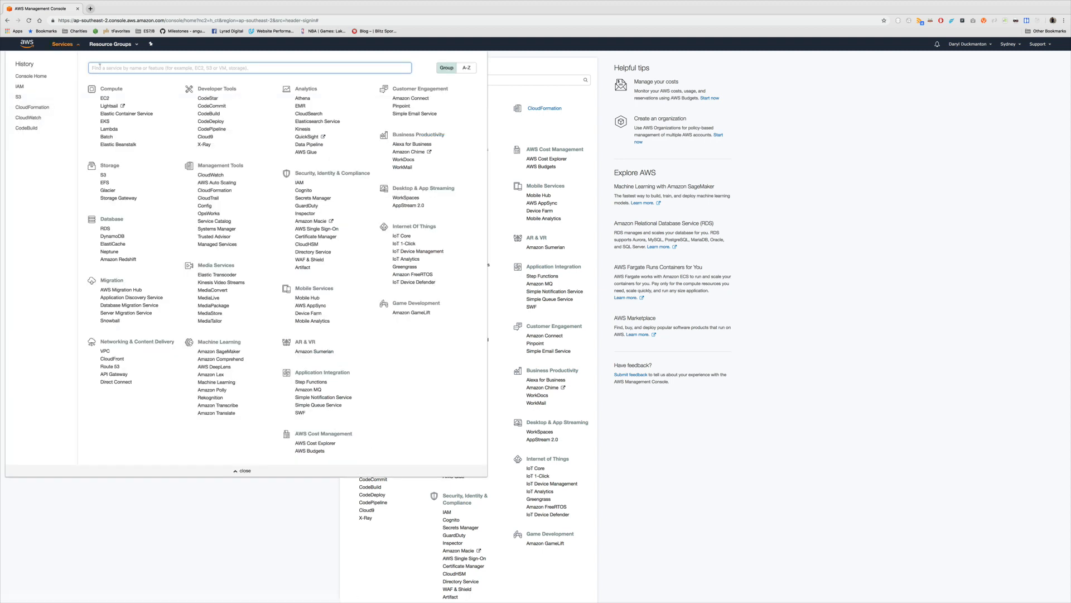
type("i")
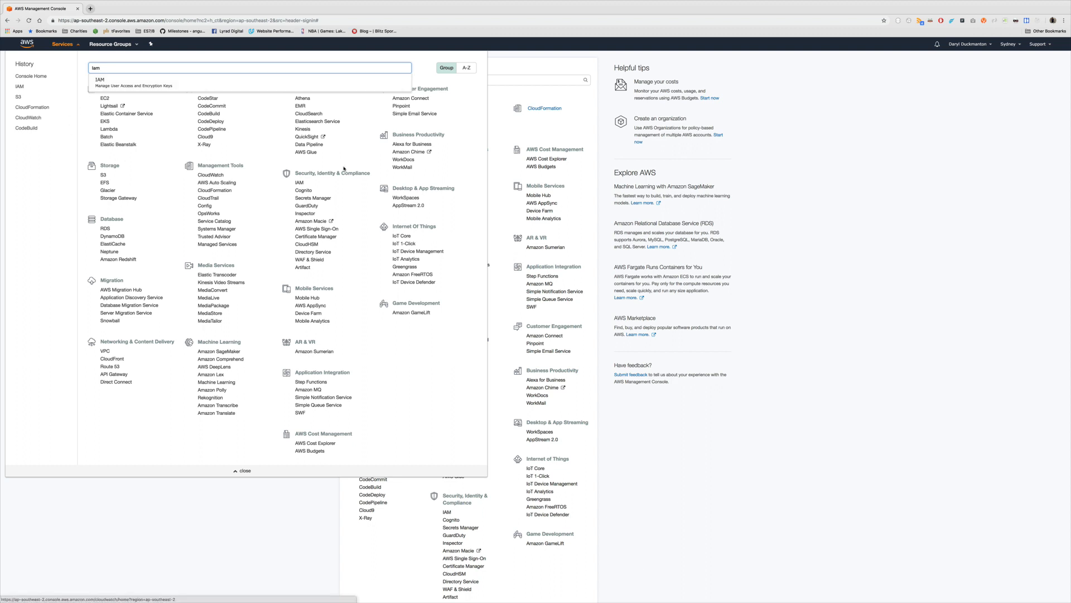
left_click(85, 141)
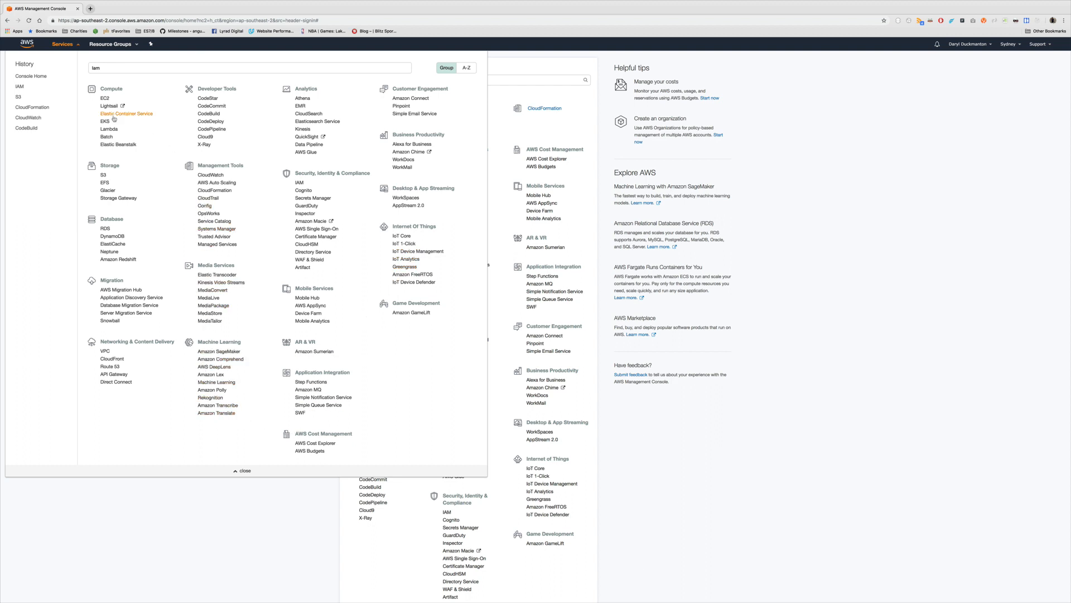
left_click(21, 89)
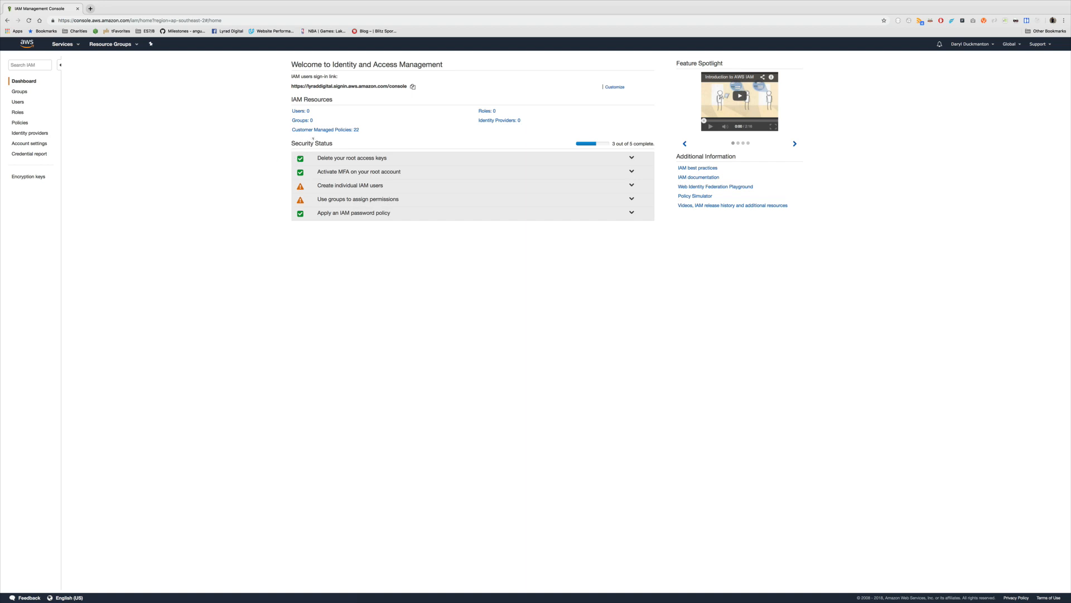
left_click_drag(335, 140, 296, 139)
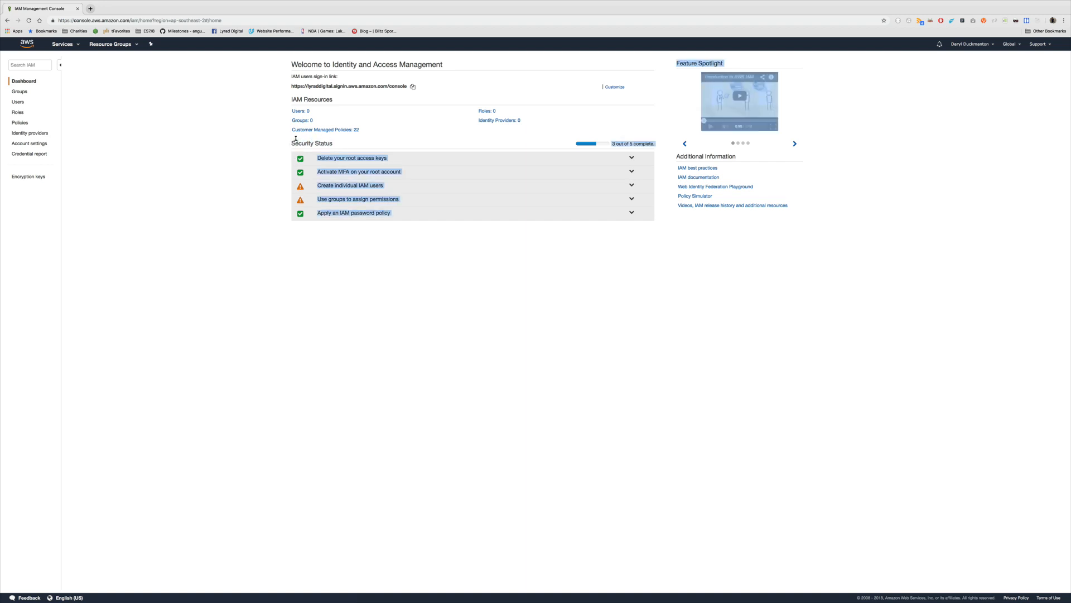
left_click(289, 141)
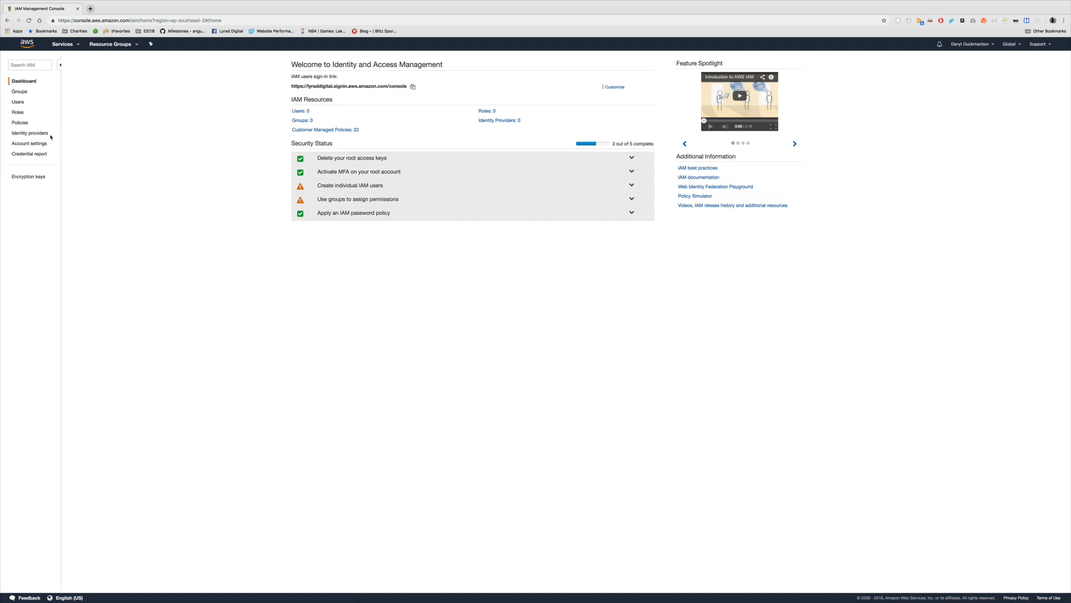
- Start adding a new IAM user with the user name ConsoleAdminUser
left_click(18, 103)
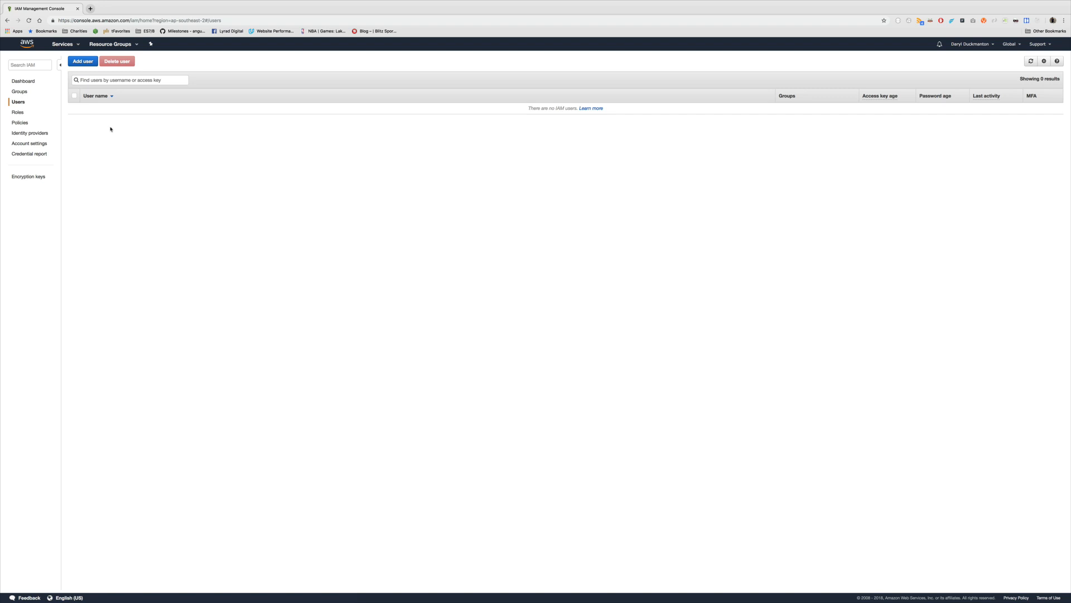
left_click(83, 61)
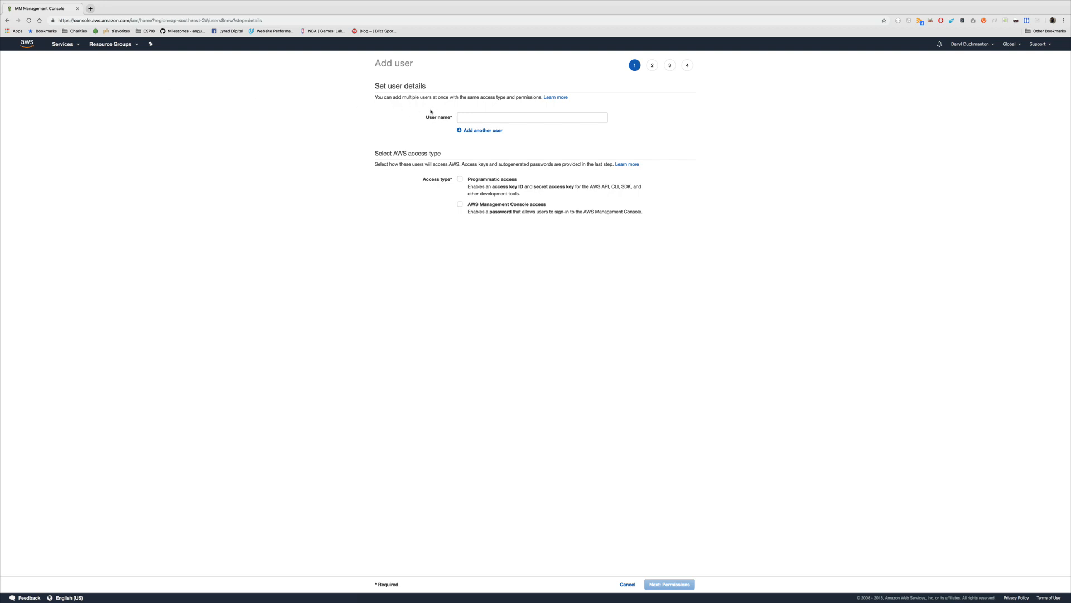
left_click(493, 118)
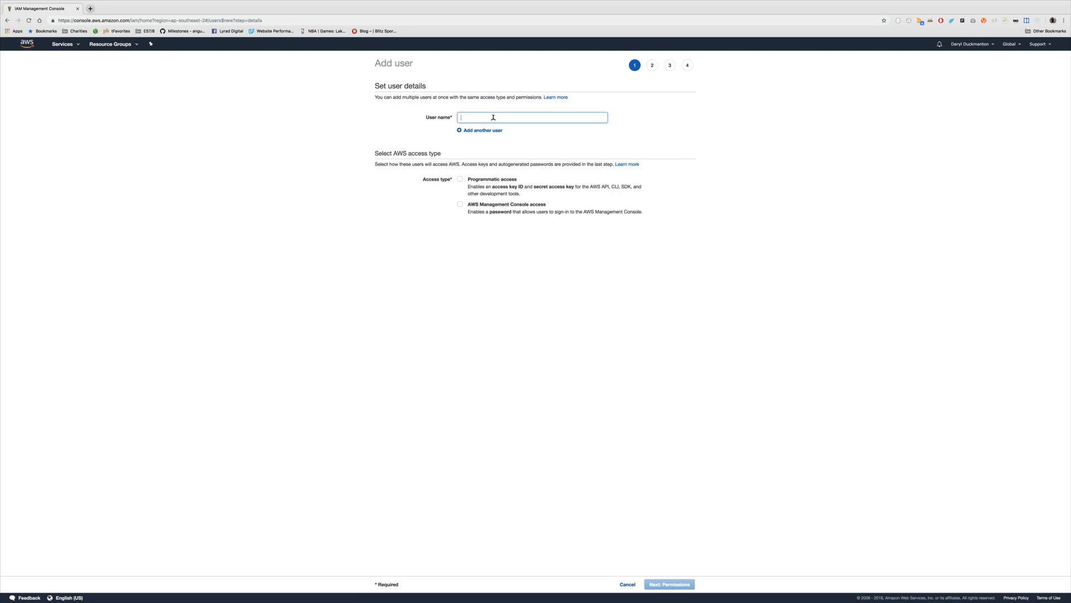
type("Console")
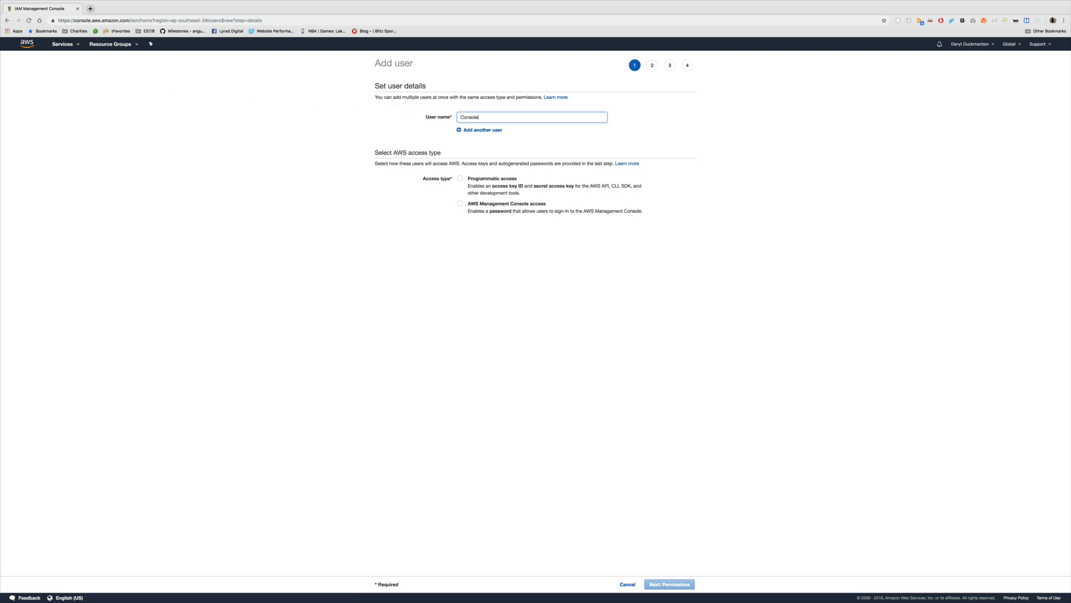
type("AdminUser")
left_click(541, 143)
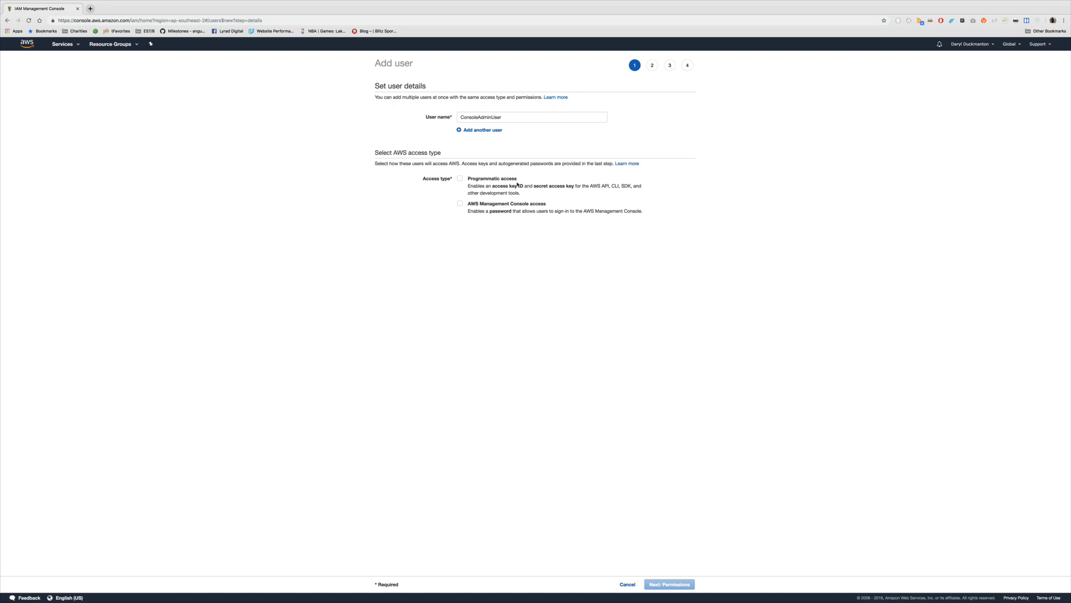
- Enable AWS Management Console access, enter a custom console password, and disable the required password reset at next sign-in
left_click(460, 204)
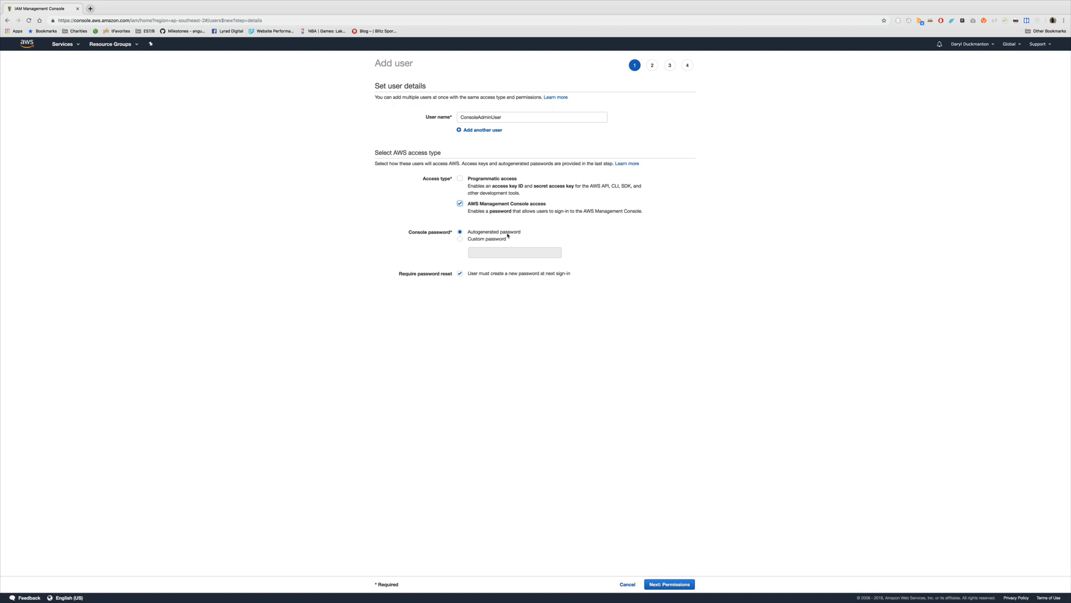
left_click(461, 240)
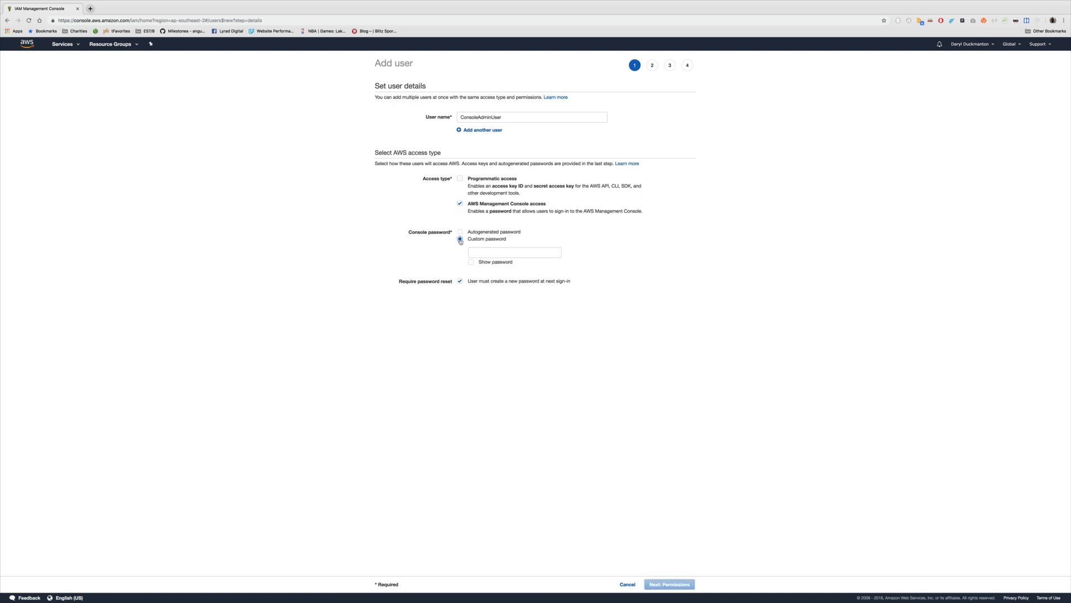
left_click(486, 251)
left_click(460, 283)
left_click(461, 307)
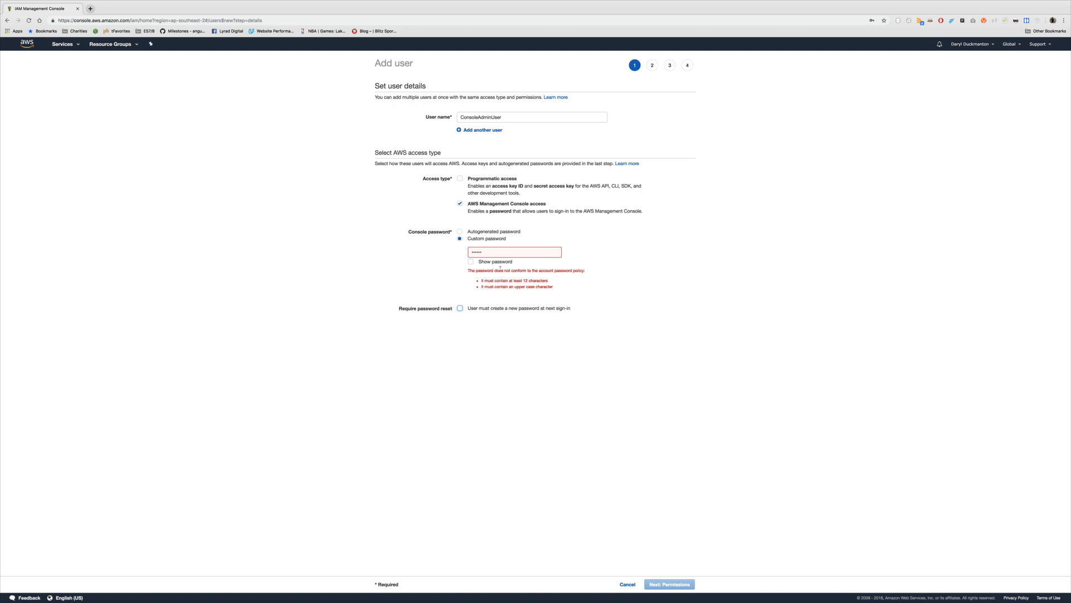
- Replace the custom console password with one that meets the account password policy, and continue to the permissions stage
left_click_drag(484, 253, 464, 252)
type("*******")
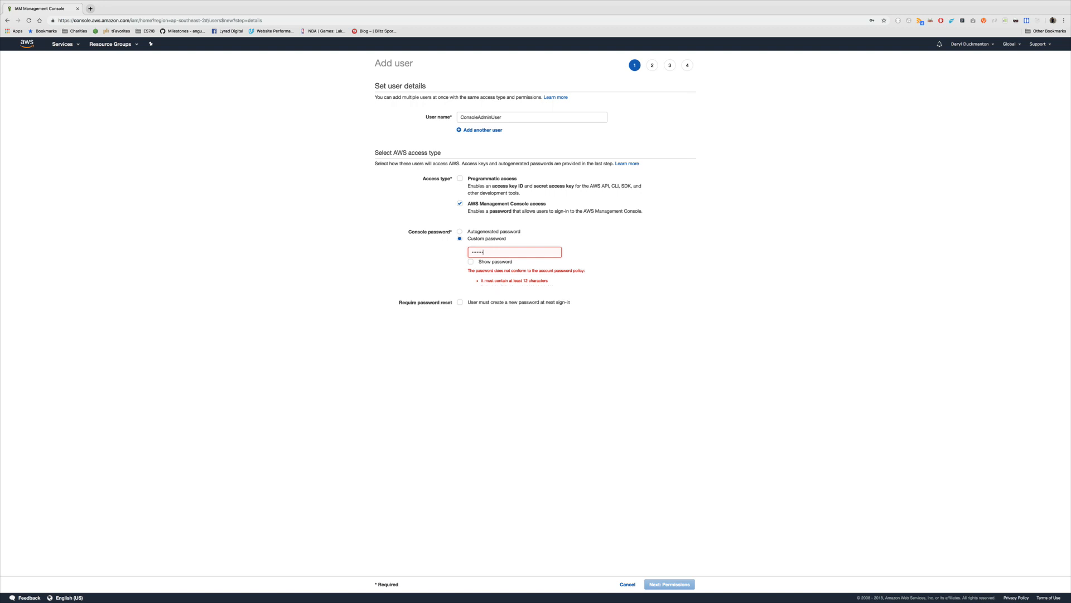
key("BackSpace")
key("BackSpace")
key("BackSpace")
key("BackSpace")
key("BackSpace")
key("BackSpace")
key("BackSpace")
type("************")
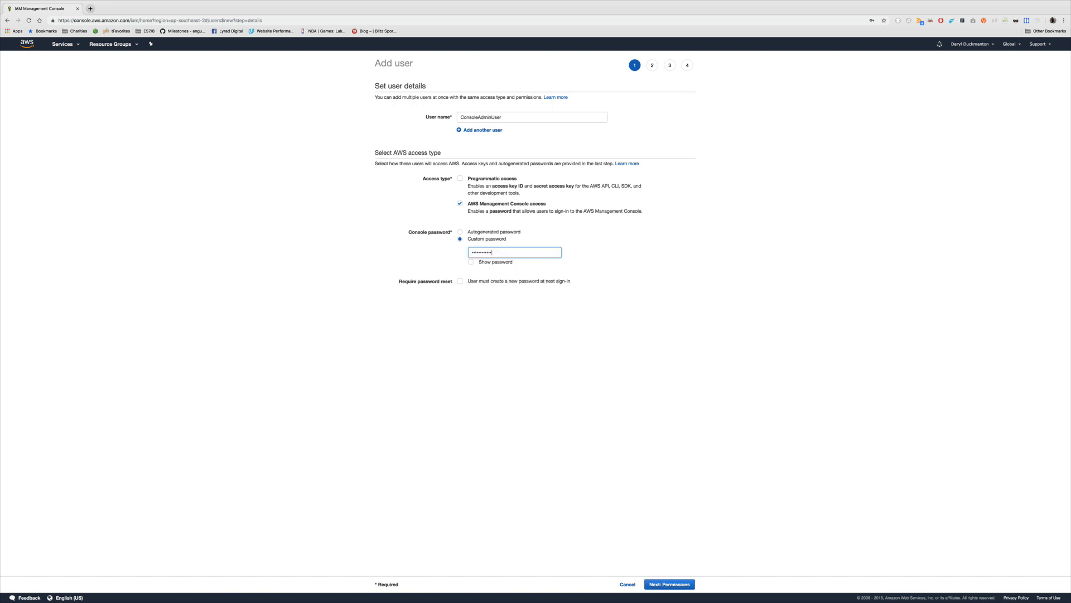
left_click(624, 310)
scroll(629, 321, "down", 1)
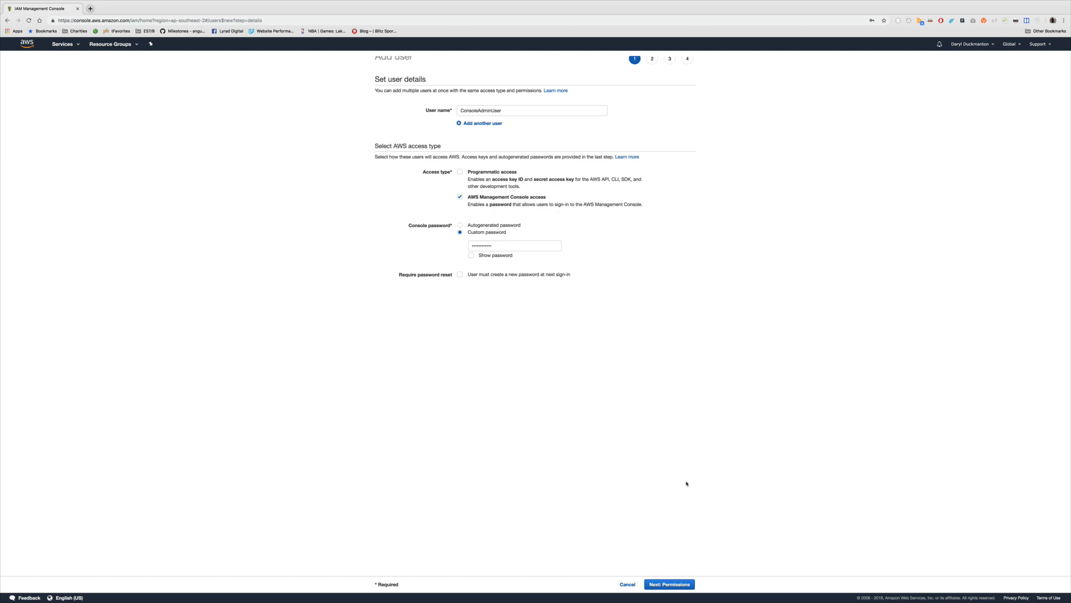
left_click(664, 588)
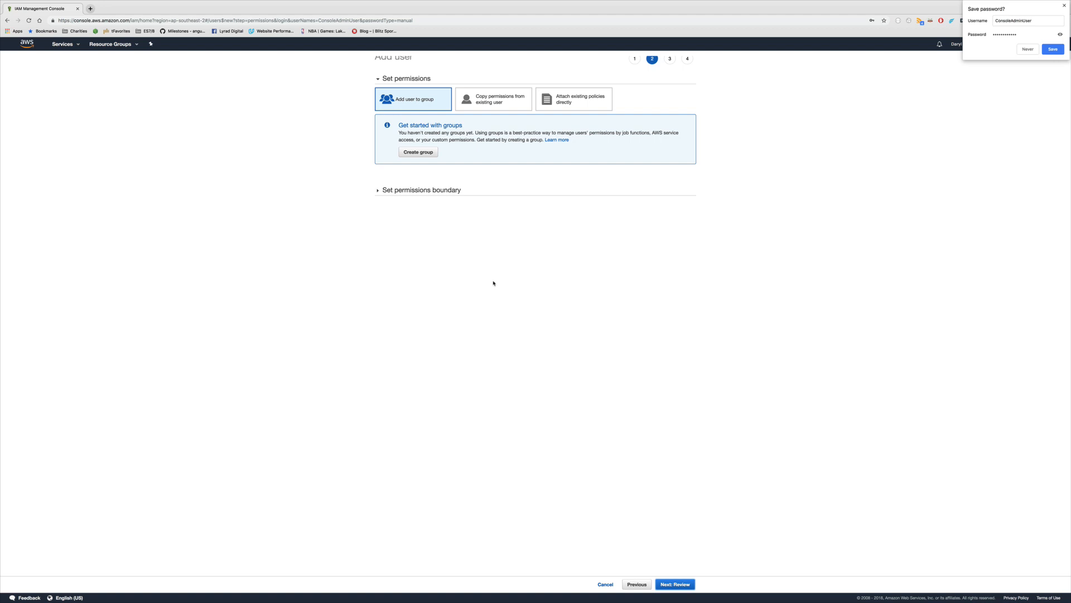
- Attach the existing AdministratorAccess policy directly to the new user and continue to the review
left_click(581, 103)
left_click(581, 102)
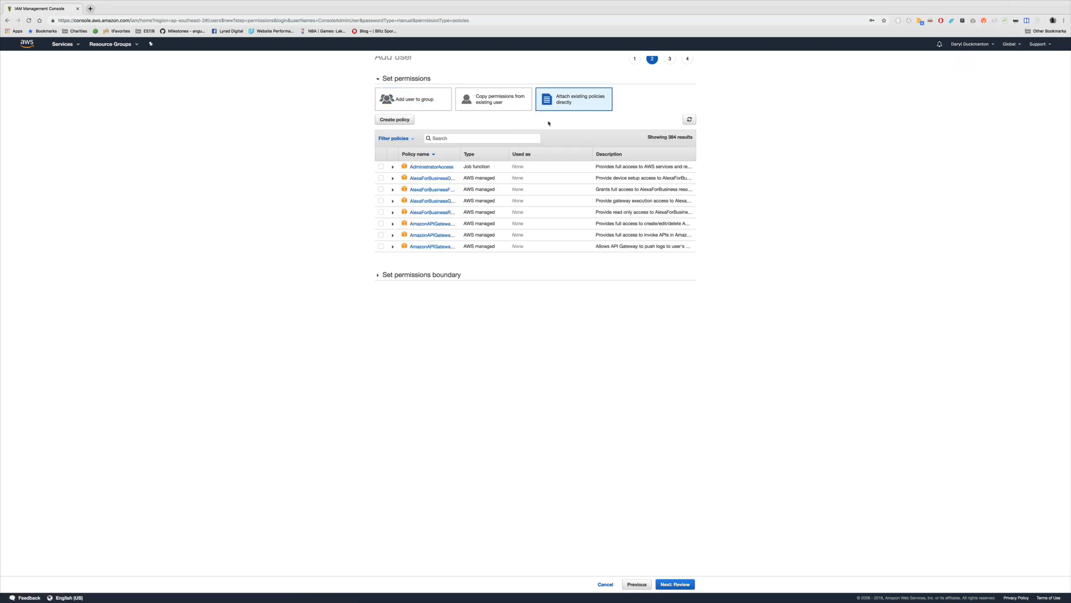
left_click(381, 167)
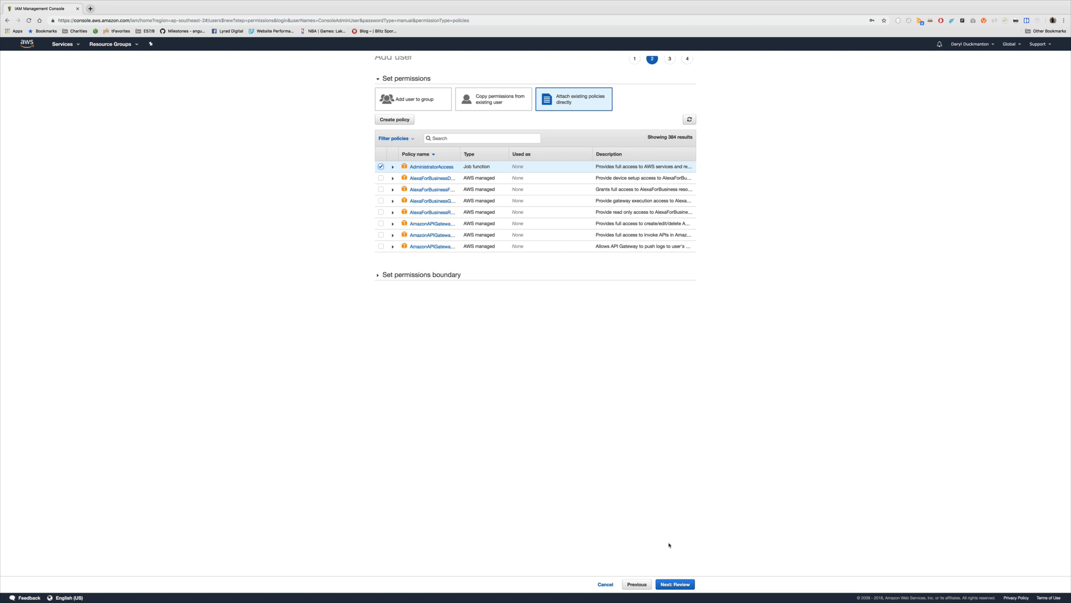
left_click(675, 585)
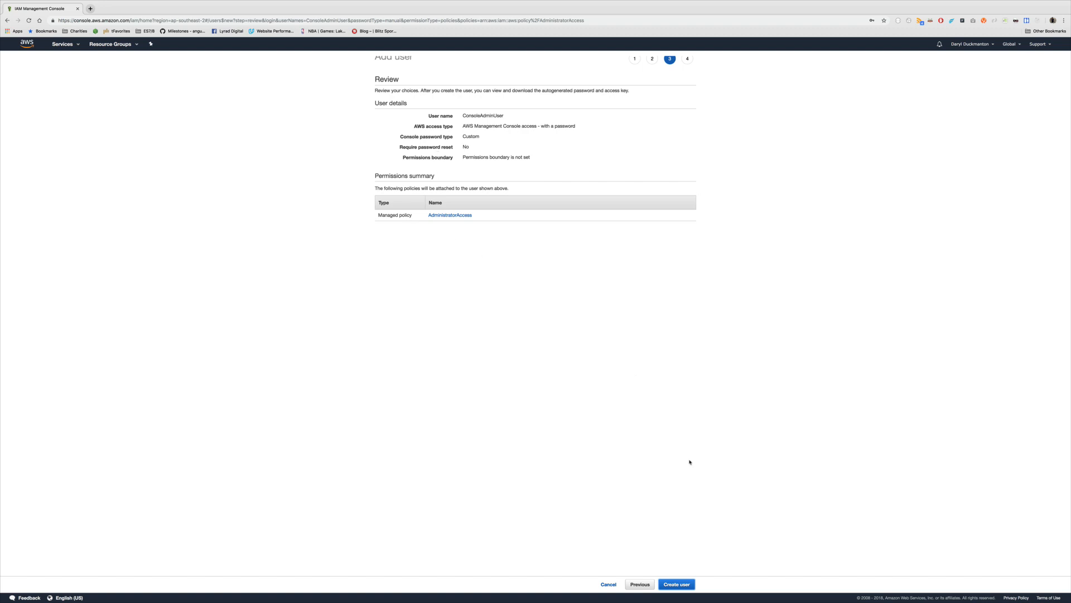
- Create the reviewed user ConsoleAdminUser and expand its entry to show the creation details
left_click(679, 587)
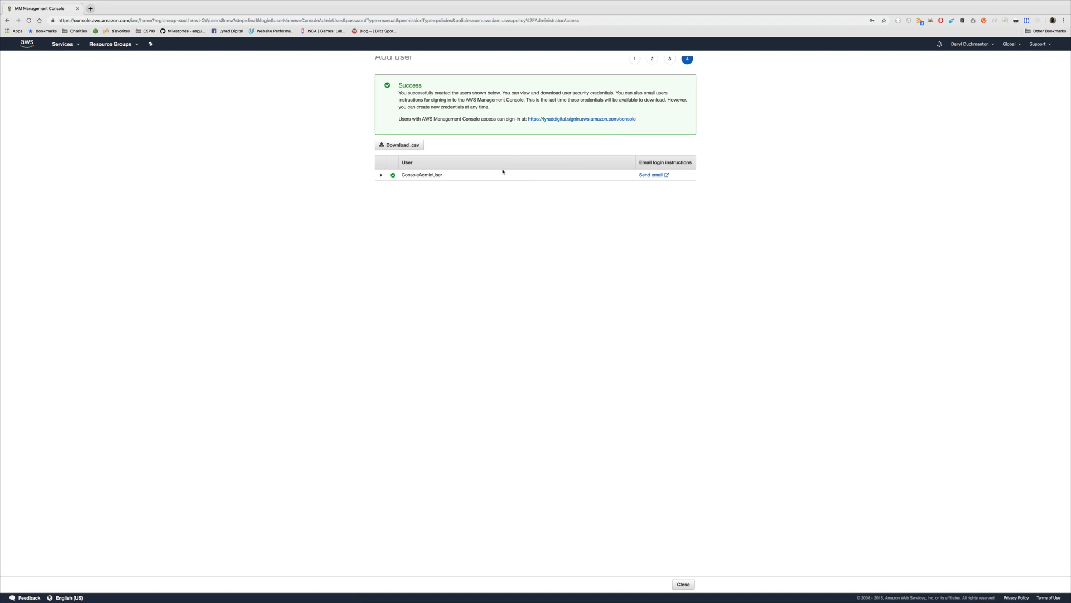
left_click(381, 177)
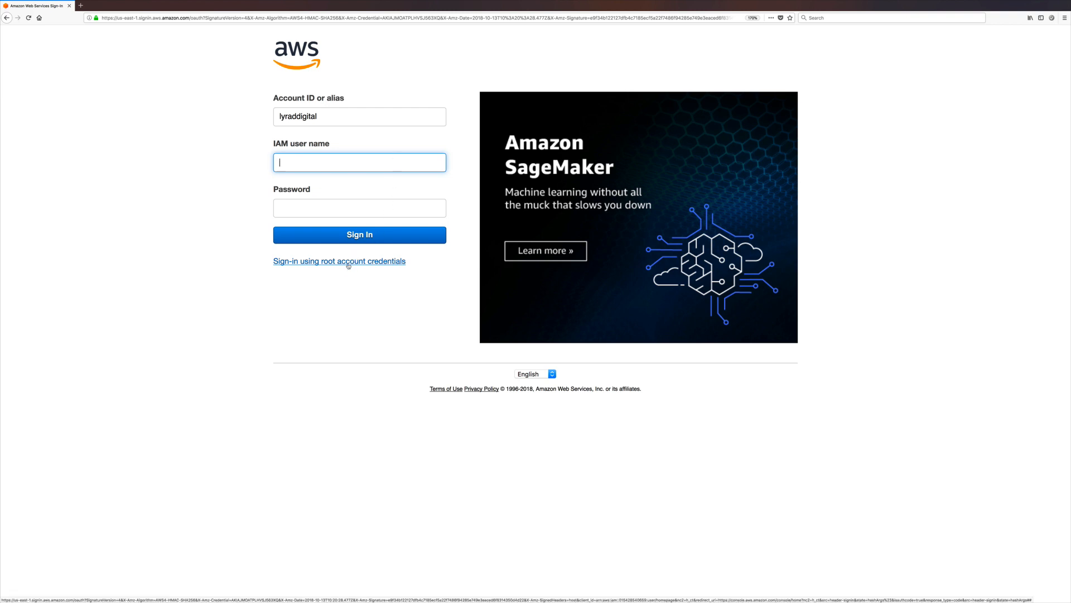
- Sign in to the lyraddigital account as the IAM user ConsoleAdminUser with the account password
left_click(348, 163)
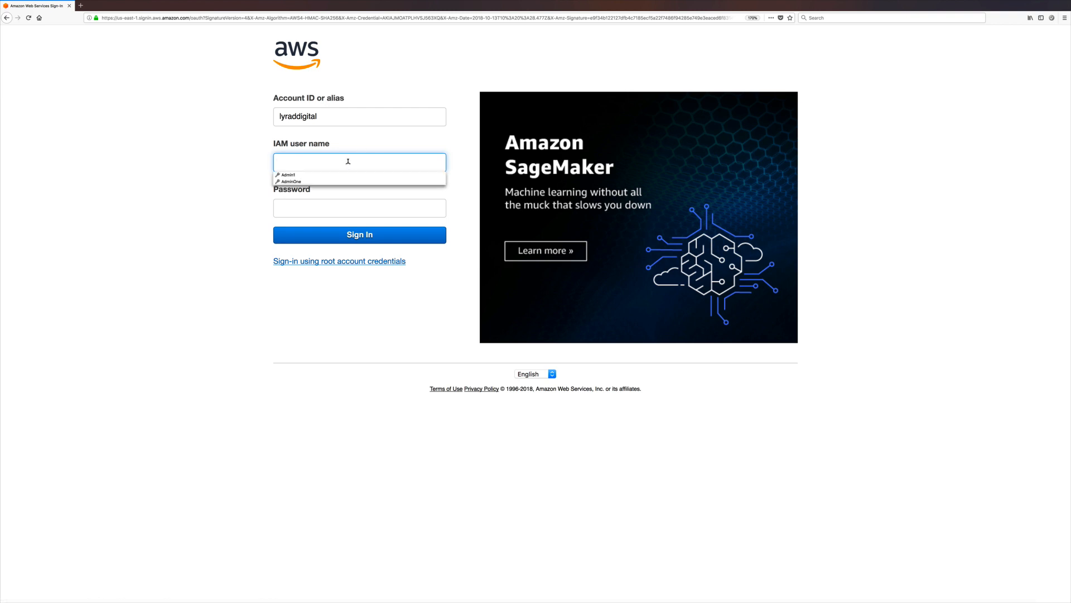
type("Cons")
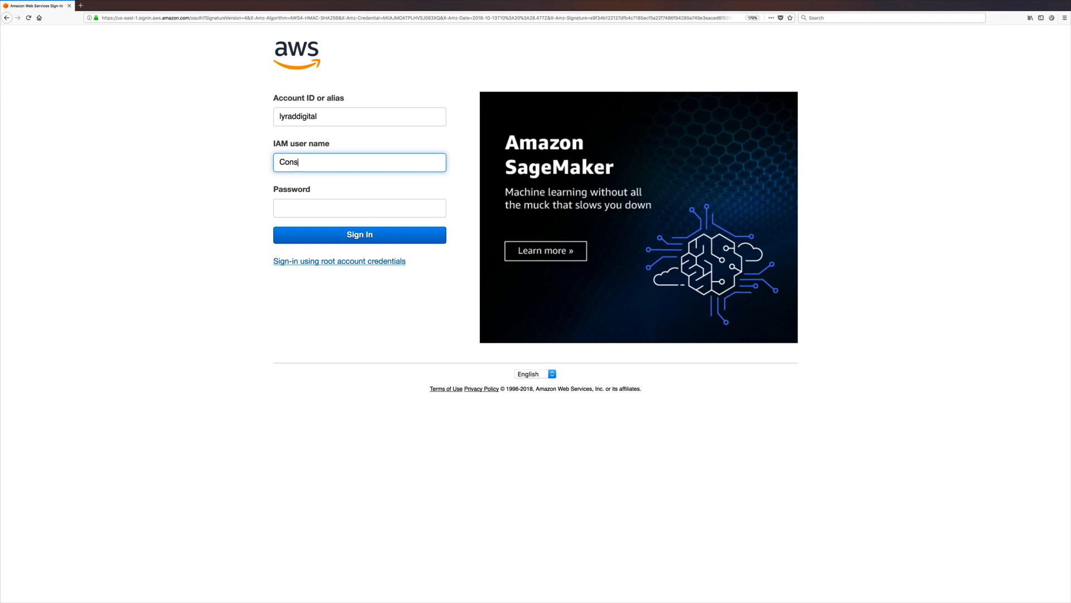
type("oleAdminUser")
key("Tab")
type("************")
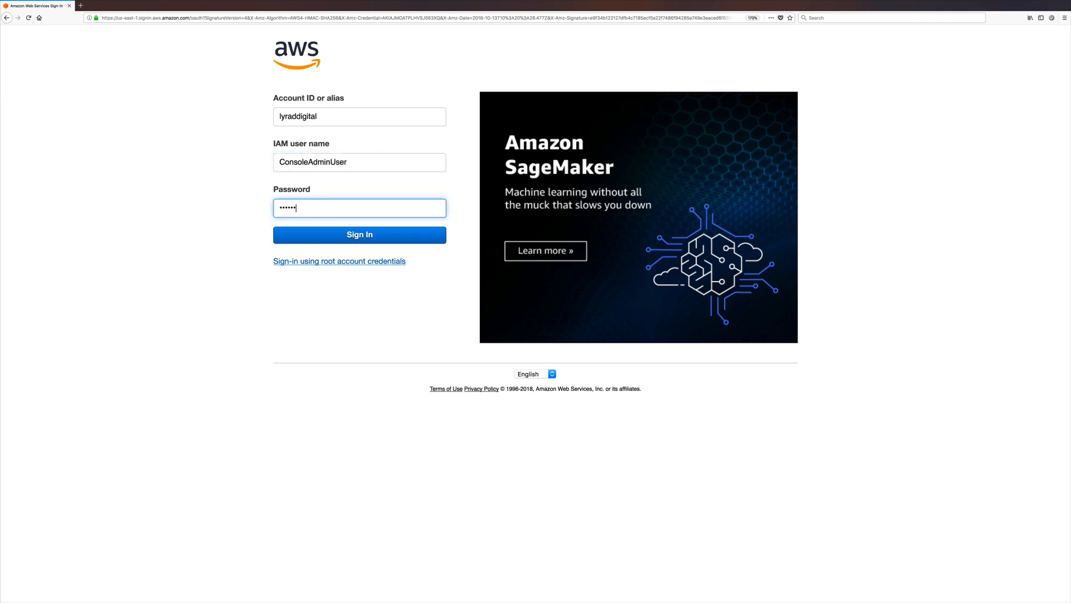
left_click(369, 238)
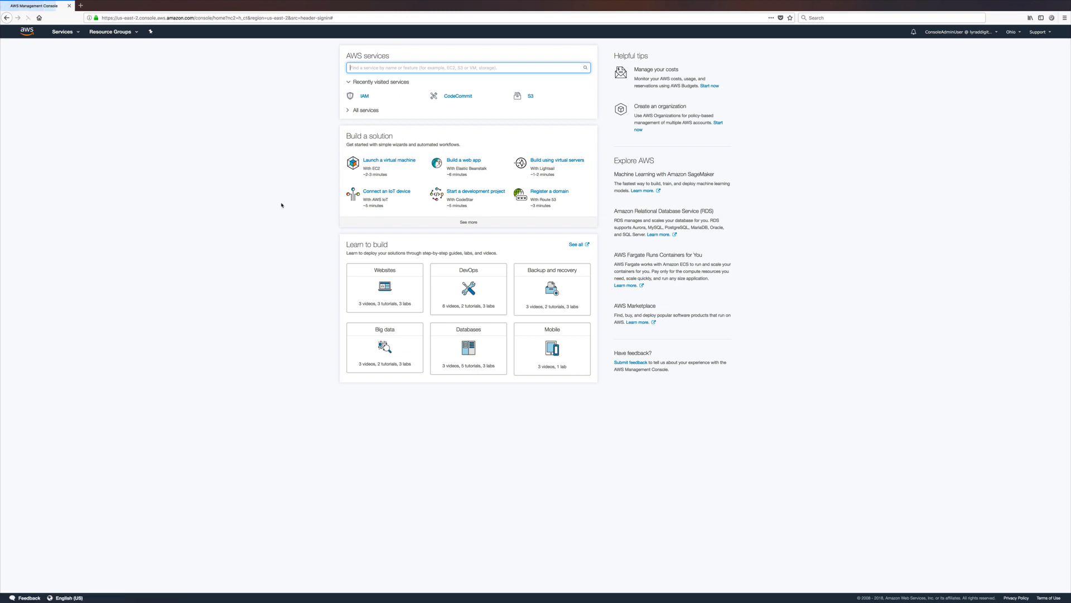
- Start a new IAM group named Adminstrators and continue to the policy stage
left_click(365, 97)
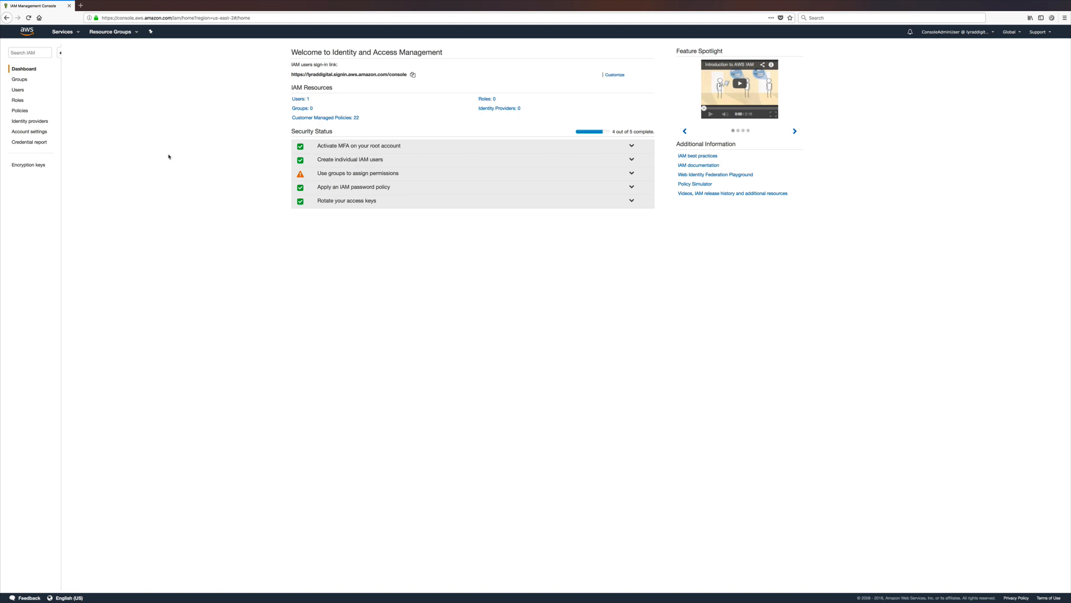
left_click(22, 81)
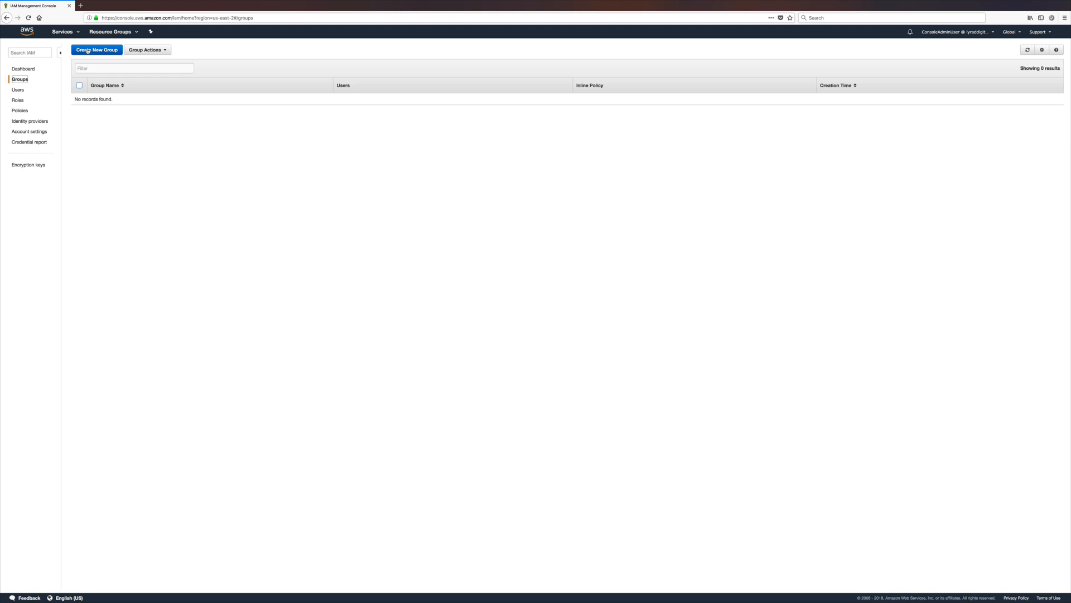
left_click(88, 51)
left_click(298, 74)
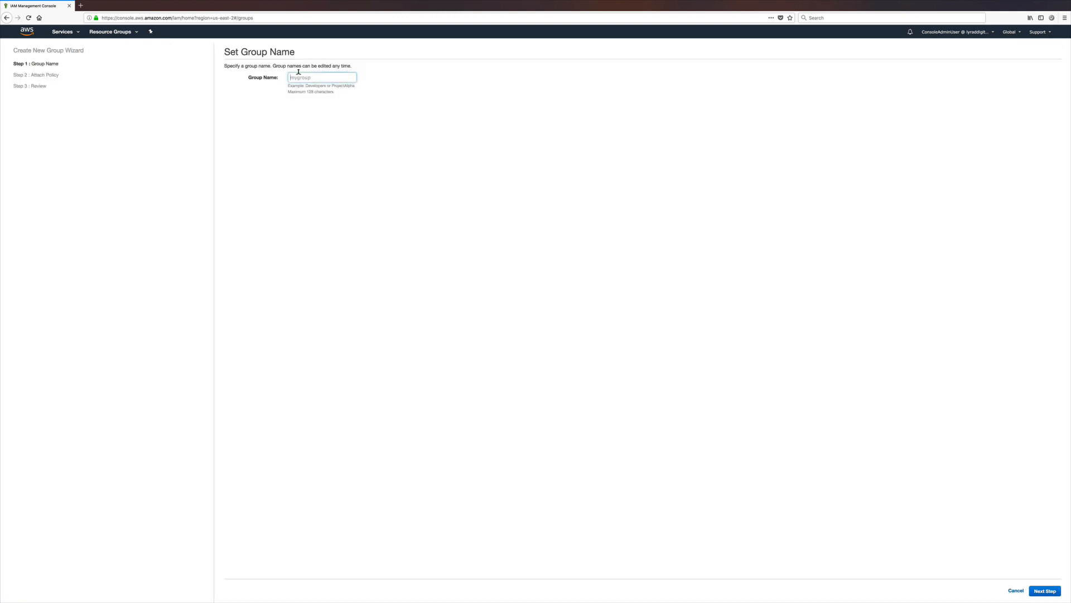
type("Adminstrators")
left_click(1044, 590)
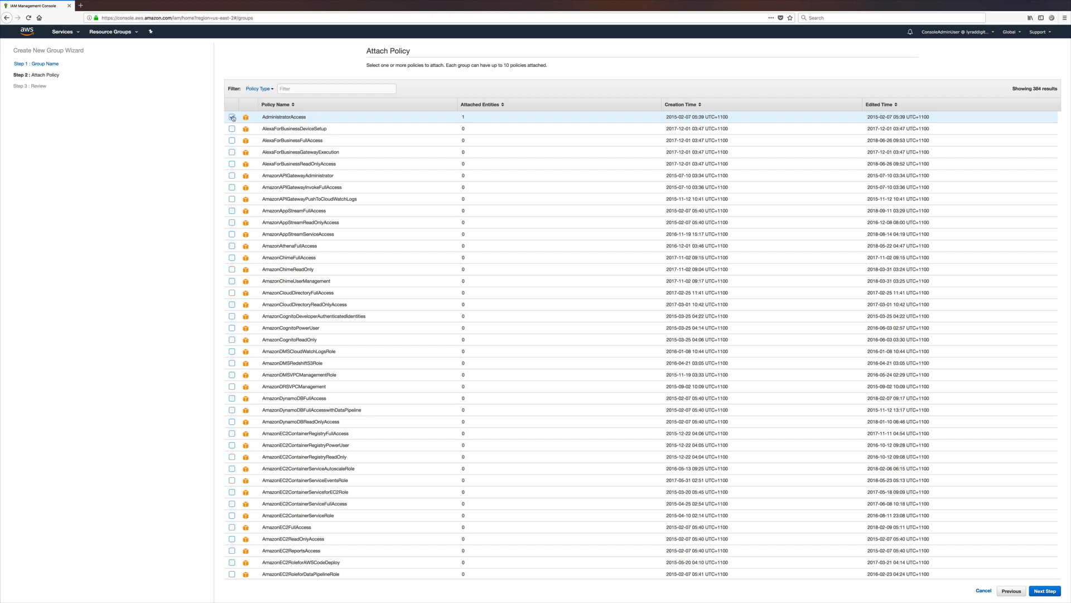
- Attach the AdministratorAccess policy to the new group and create the group
left_click(233, 118)
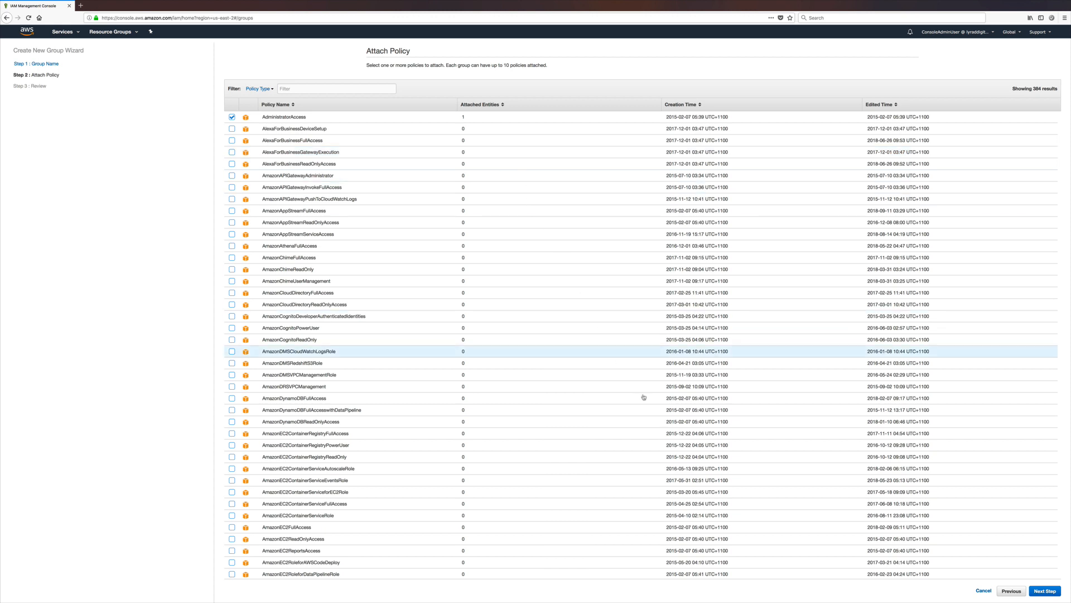
left_click(1046, 592)
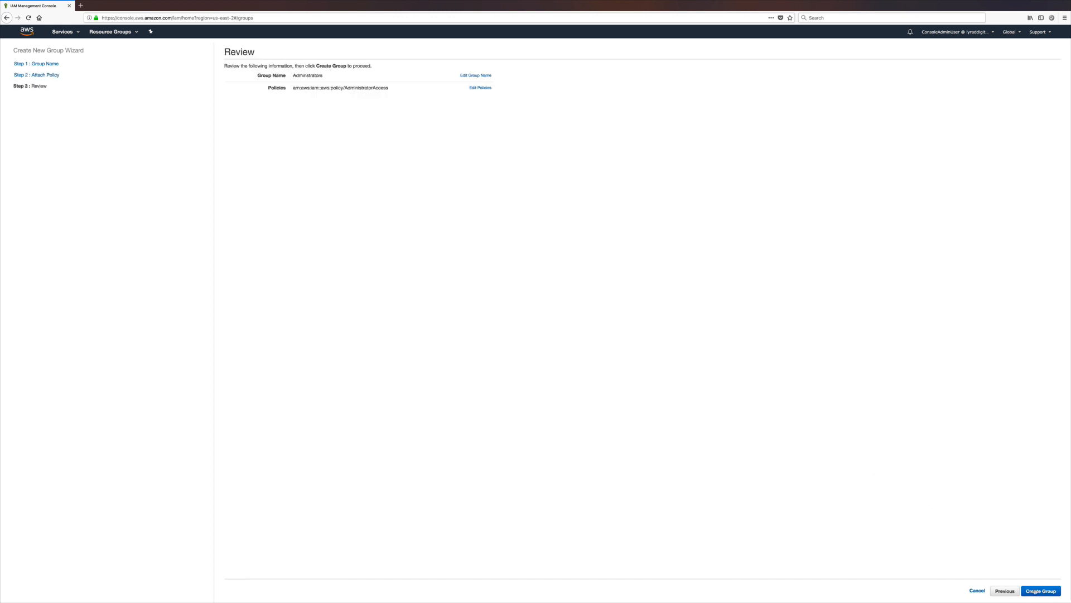
left_click(1036, 591)
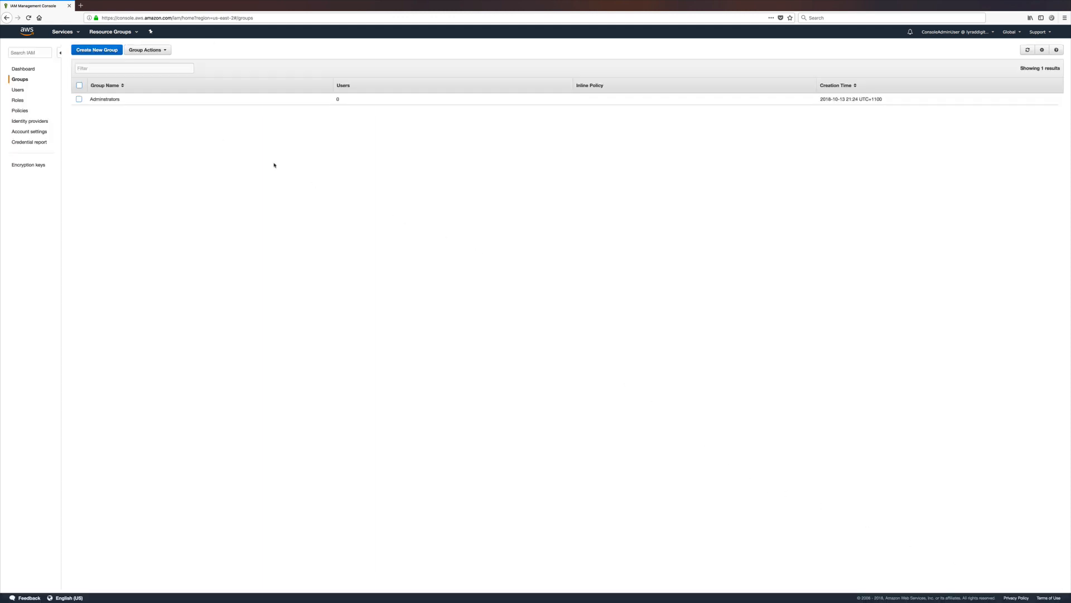
- Add the user ConsoleAdminUser to the Adminstrators group
left_click(104, 99)
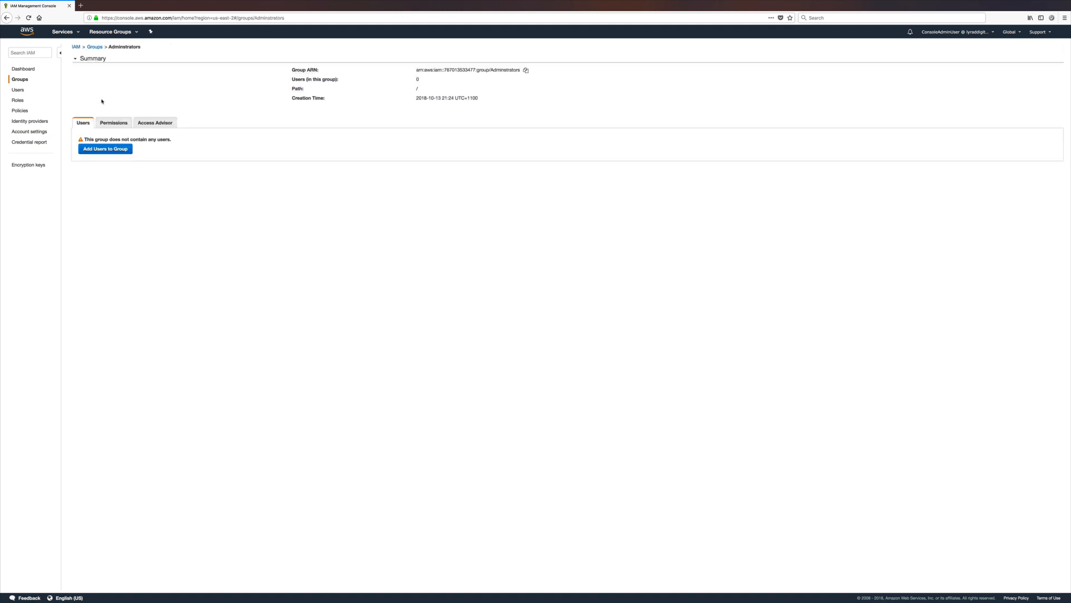
left_click(104, 151)
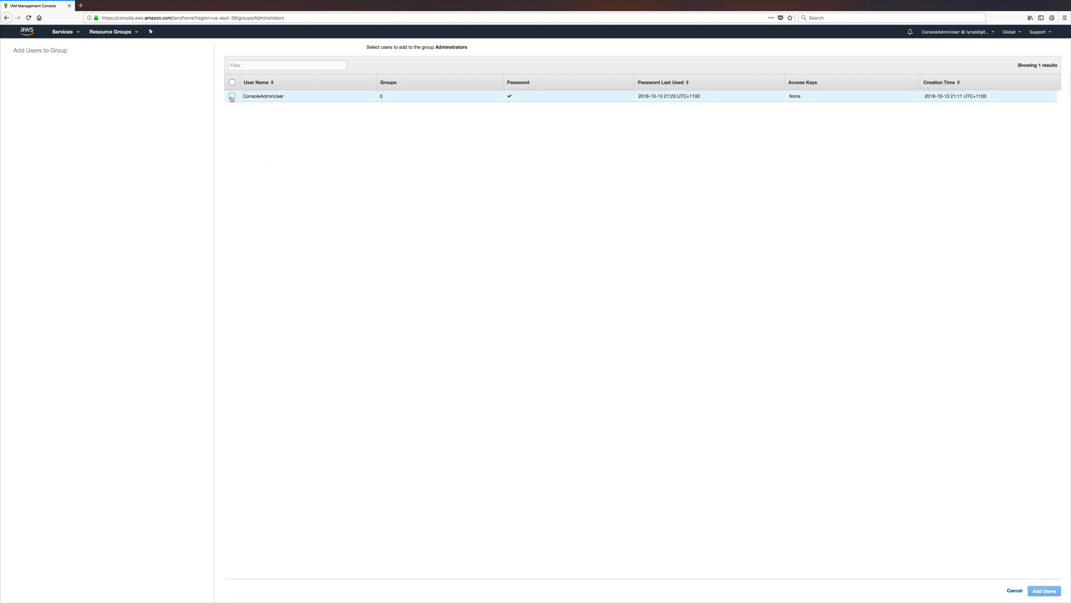
left_click(232, 96)
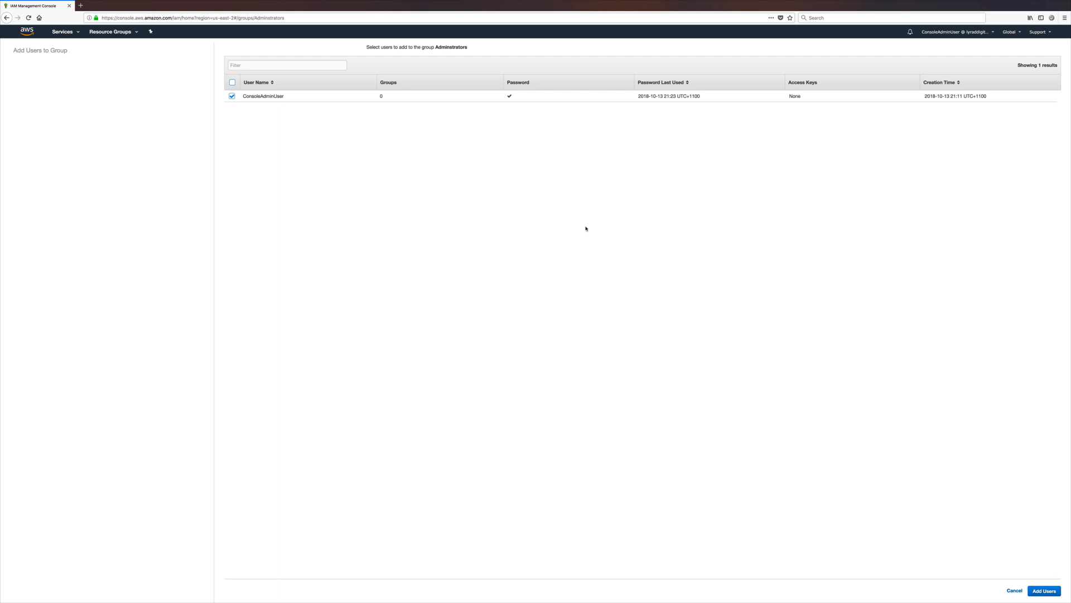
left_click(1044, 590)
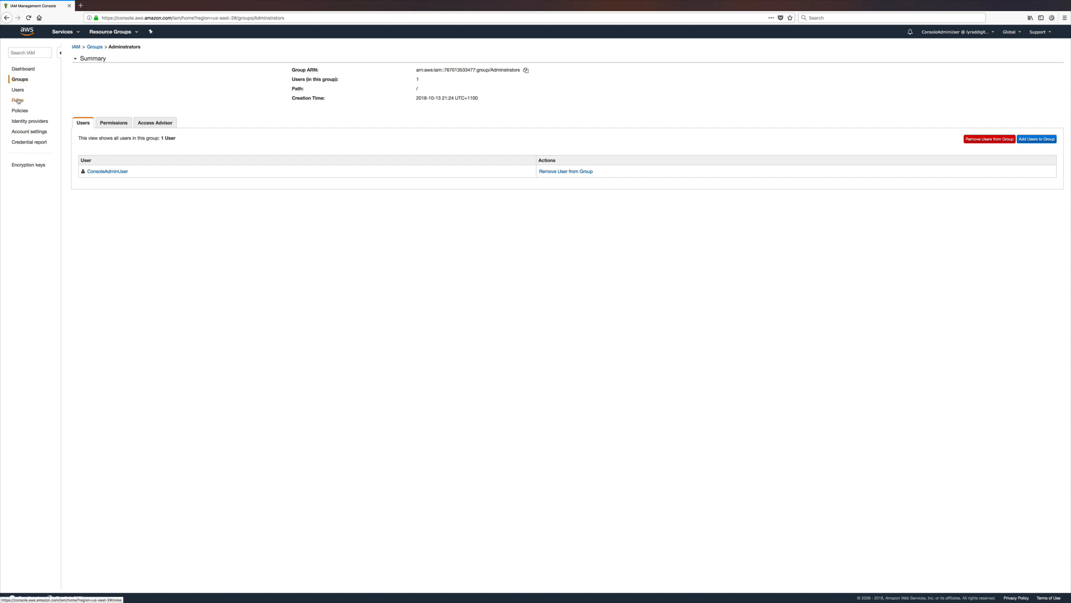
- Check the IAM dashboard and open the security credentials of the user ConsoleAdminUser
left_click(22, 69)
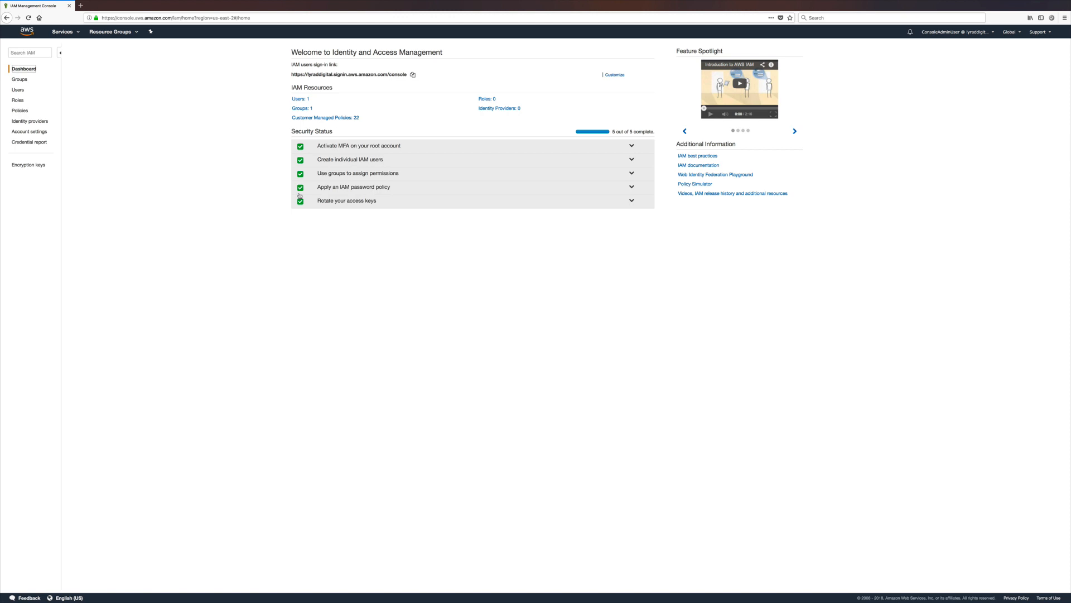
left_click(19, 90)
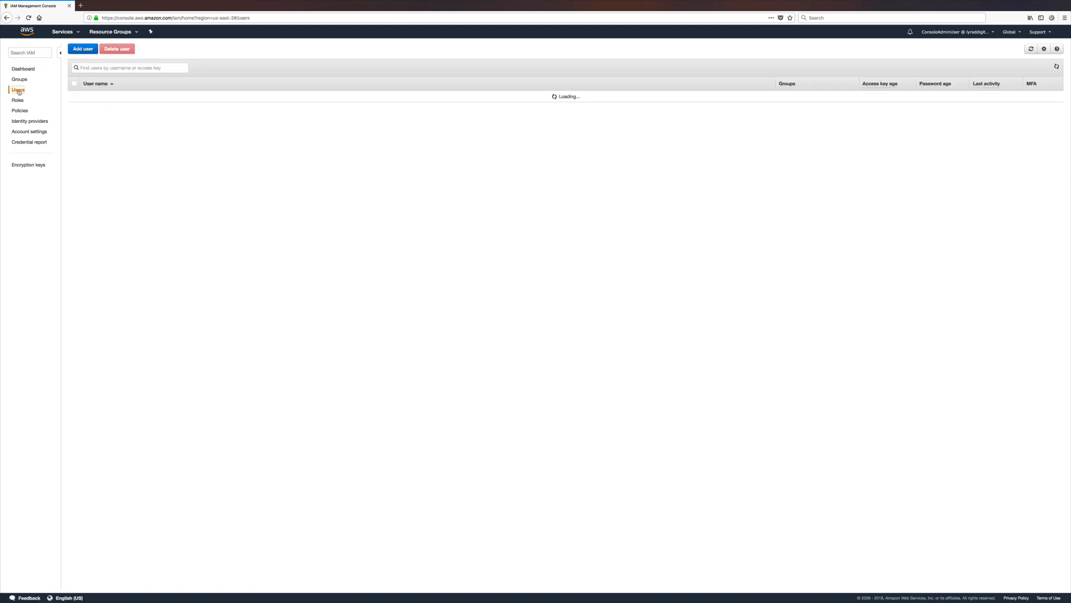
left_click(107, 100)
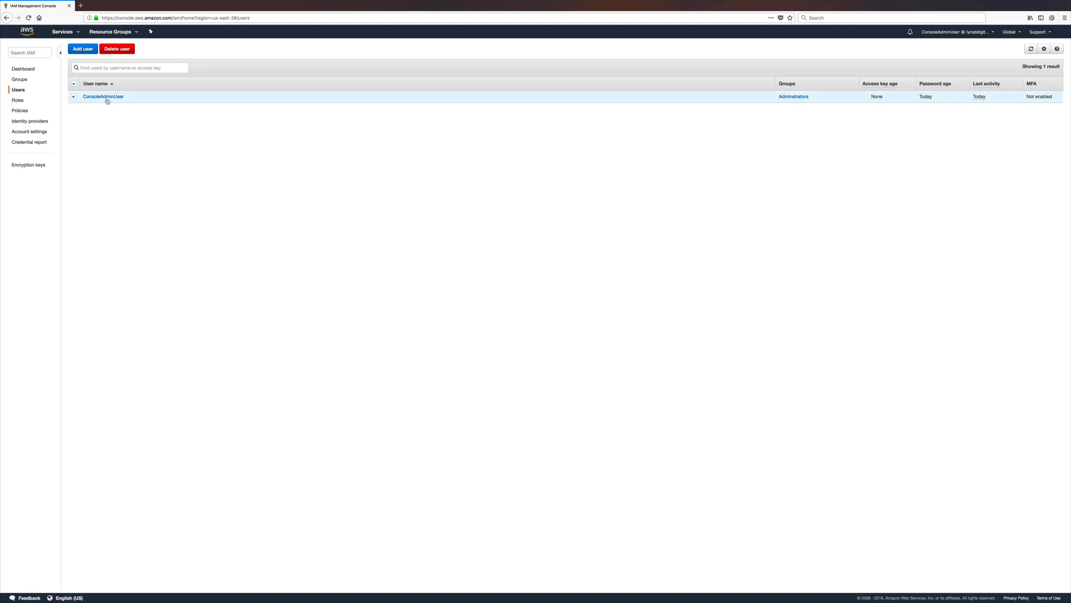
left_click(106, 98)
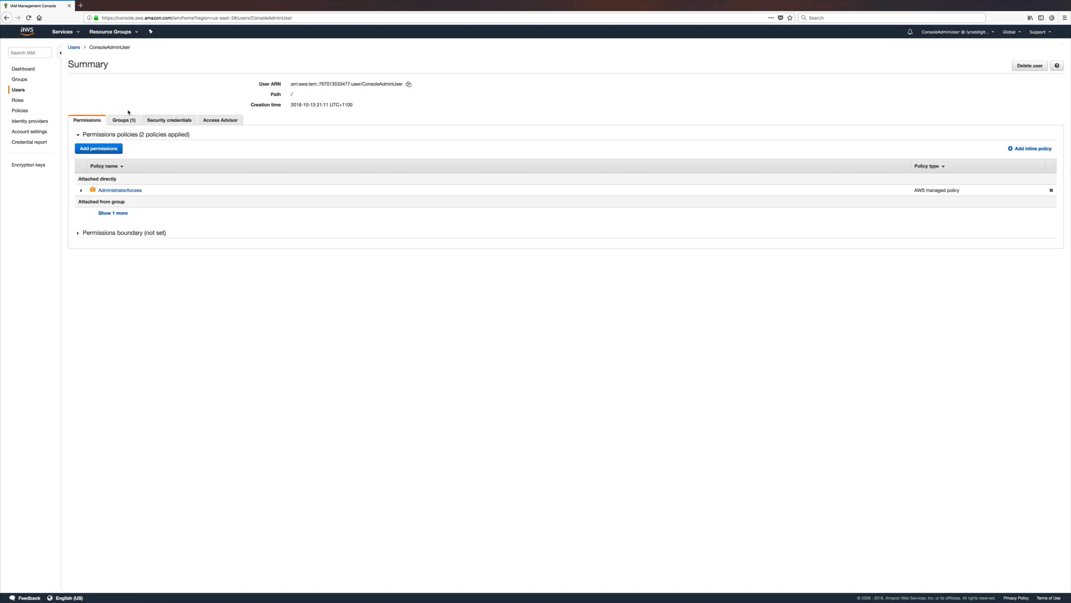
left_click(175, 120)
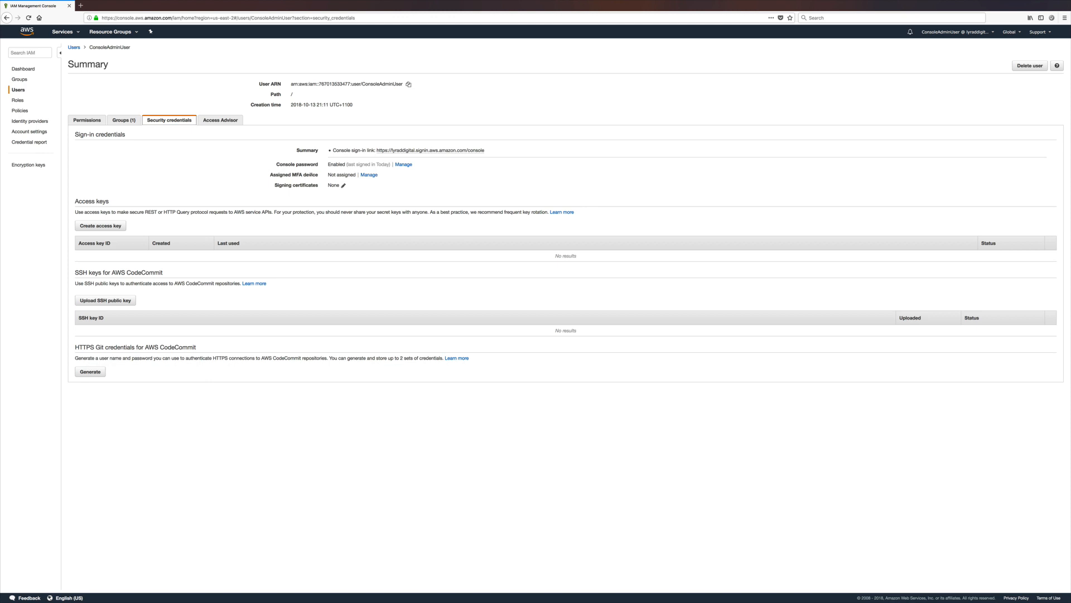
- Start assigning a virtual MFA device to ConsoleAdminUser and reveal its QR code for the authenticator app
left_click(374, 175)
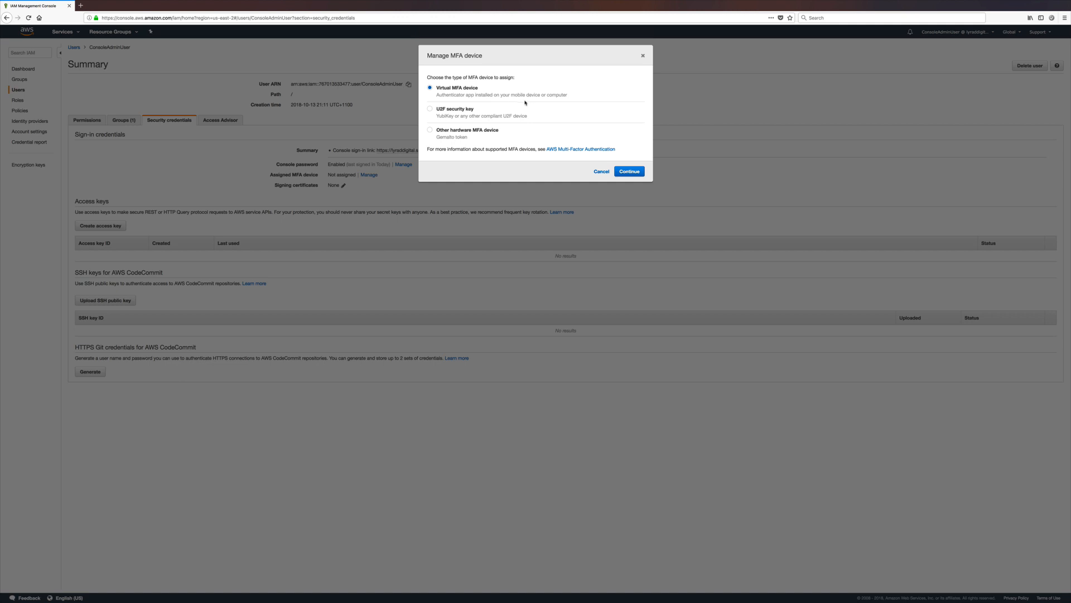
left_click(625, 171)
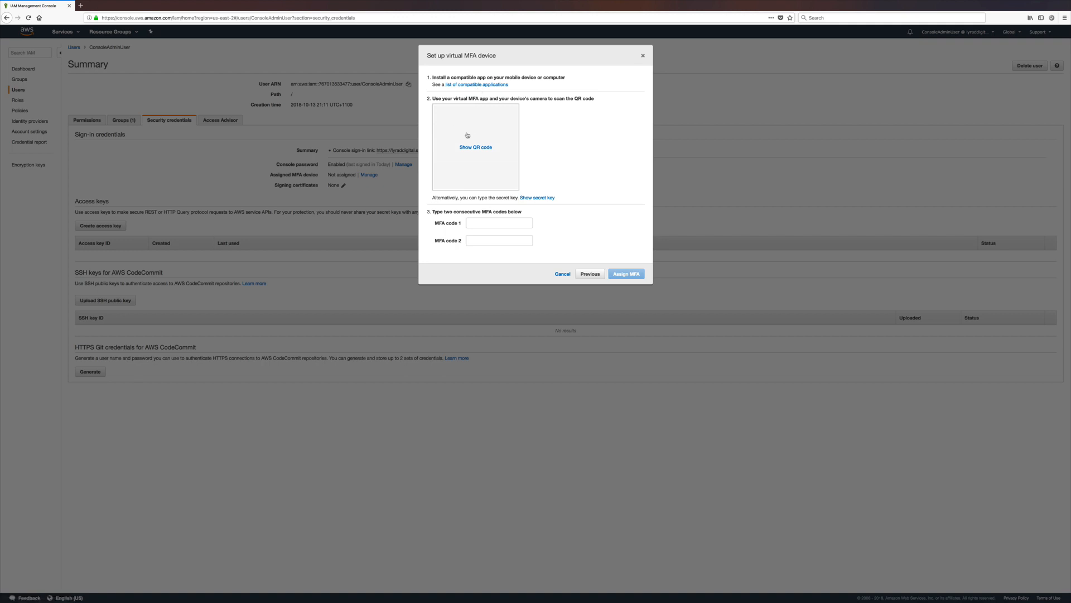
left_click(475, 148)
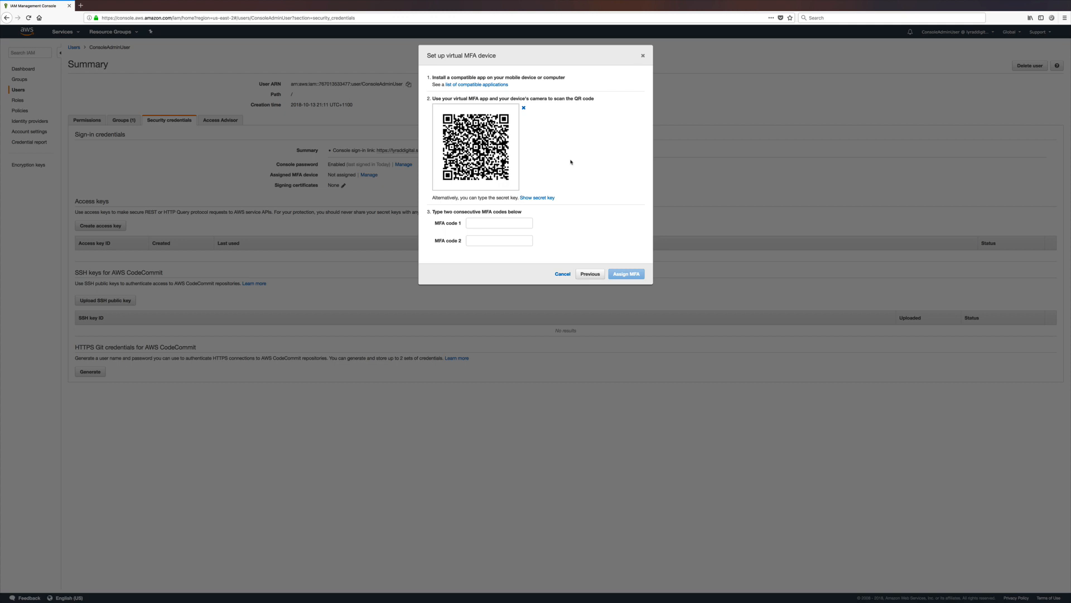
- Enter two consecutive MFA codes, assign the virtual MFA device, and close the setup dialog
left_click(504, 222)
key("Tab")
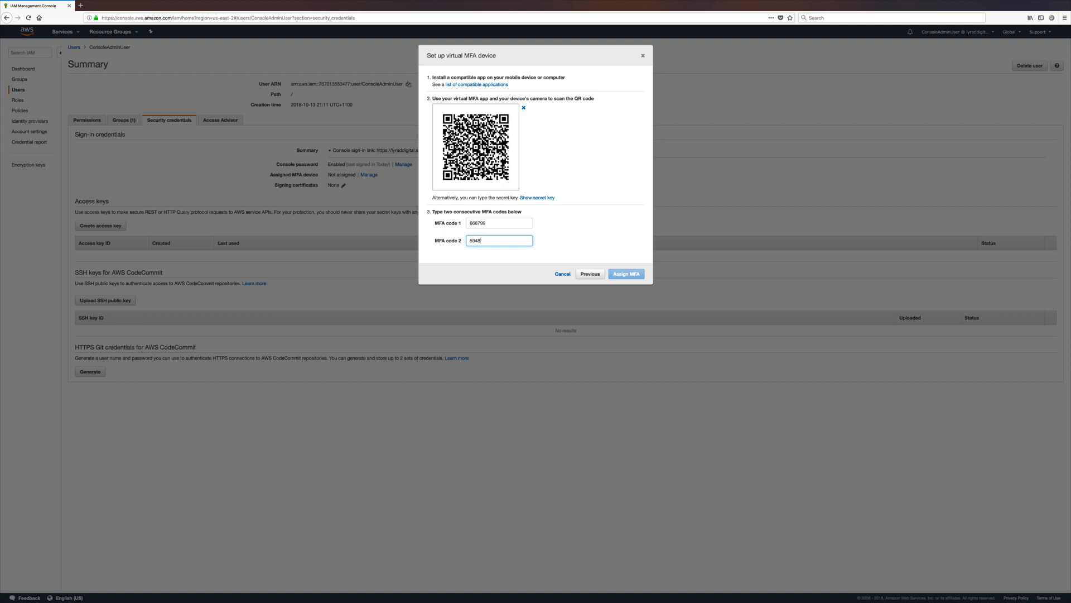
type("4")
left_click(626, 274)
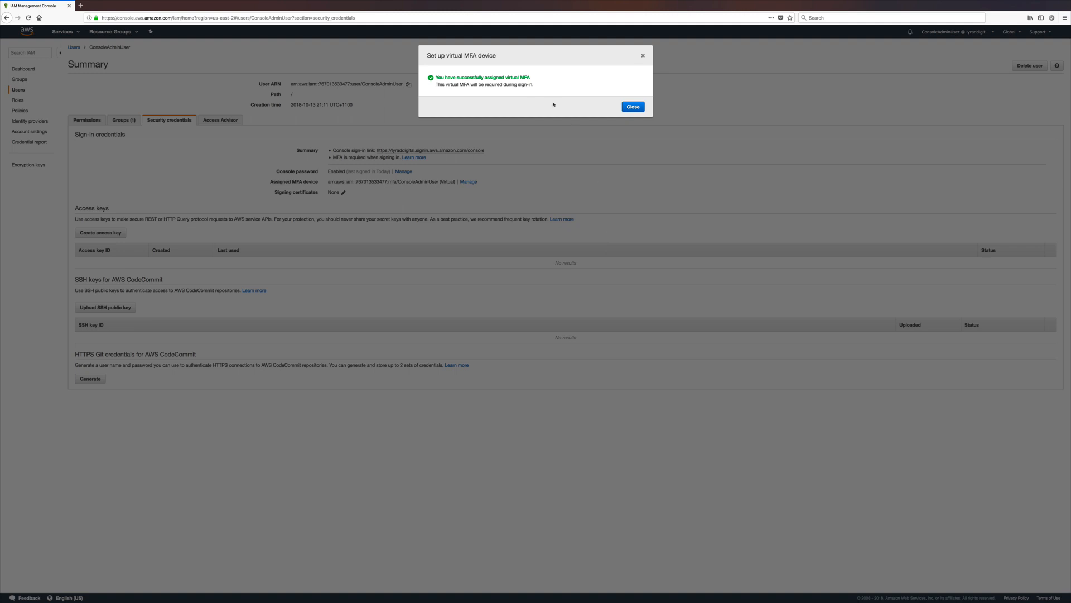
double_click(524, 76)
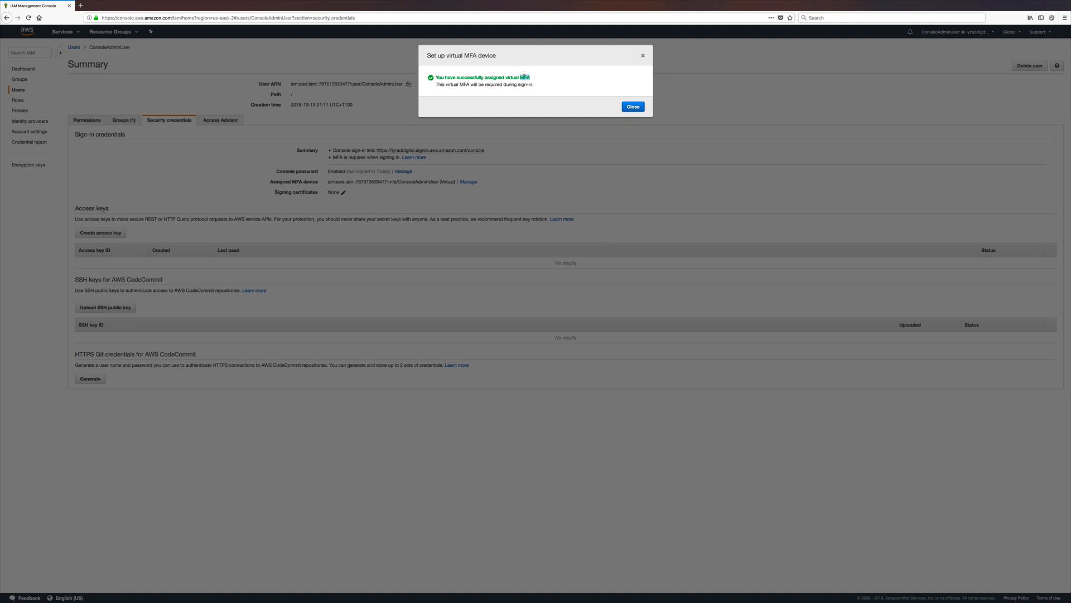
left_click(631, 108)
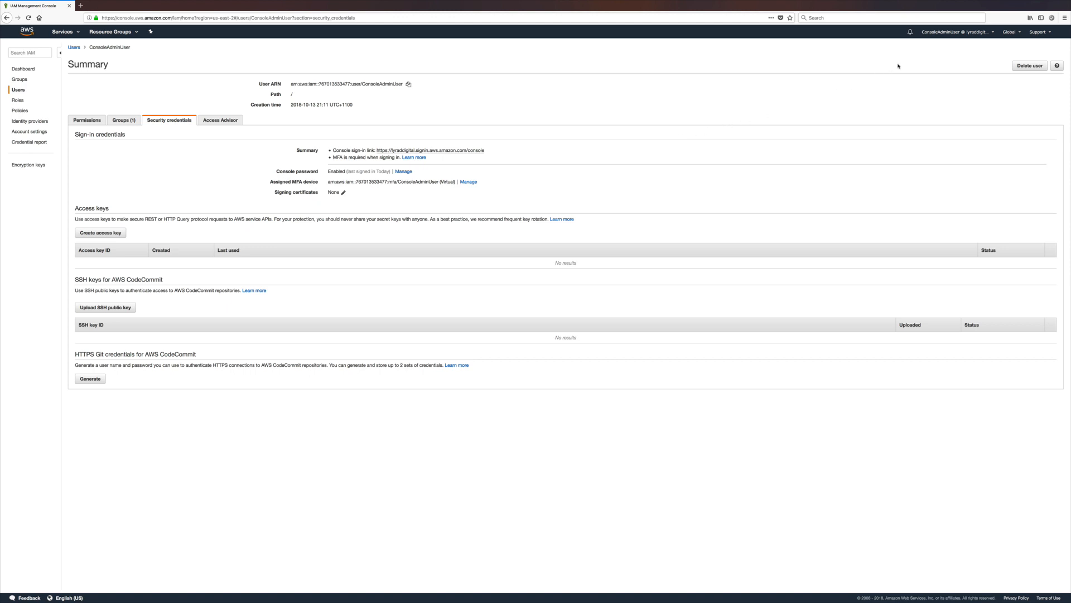
- Sign out of the console and reopen the console sign-in page
left_click(971, 35)
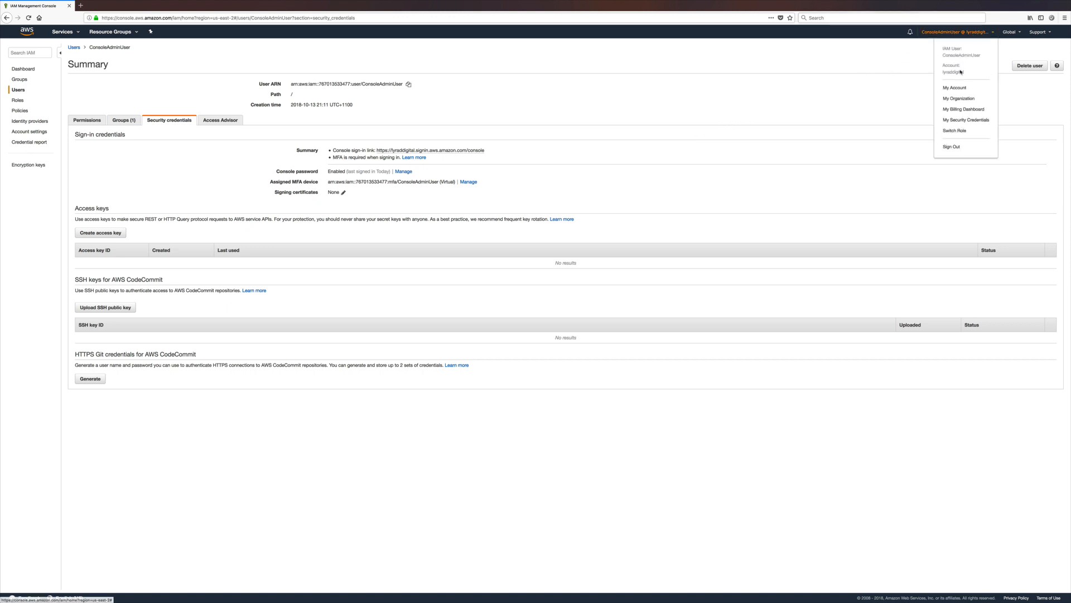
left_click(950, 148)
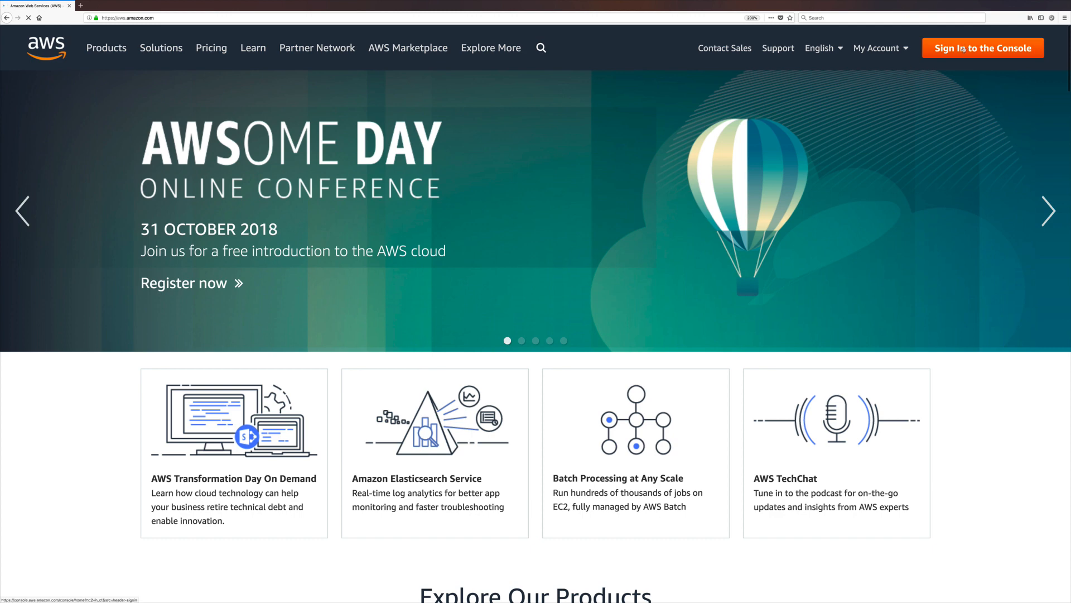
left_click(964, 49)
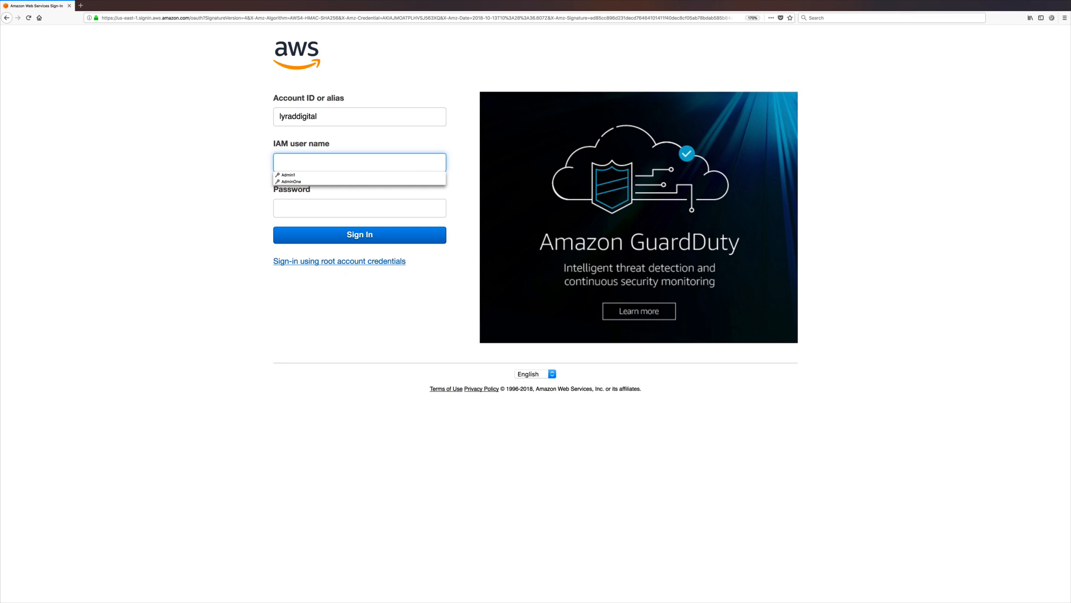
- Submit the IAM user name ConsoleAdminUser and its account password to reach the multi-factor authentication stage
type("ConsoleAdminU")
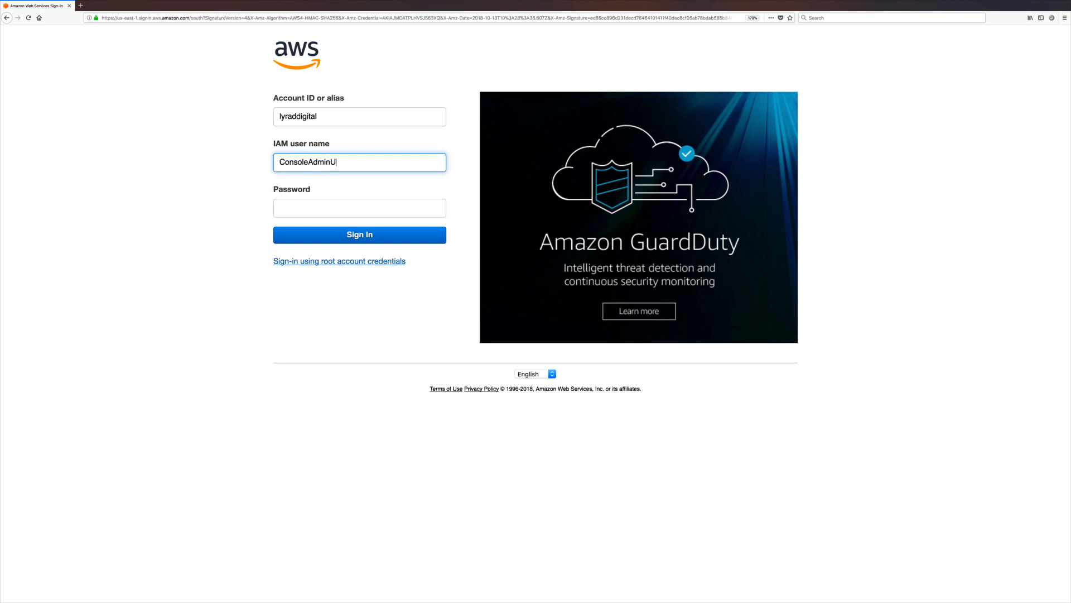
type("ser")
key("Tab")
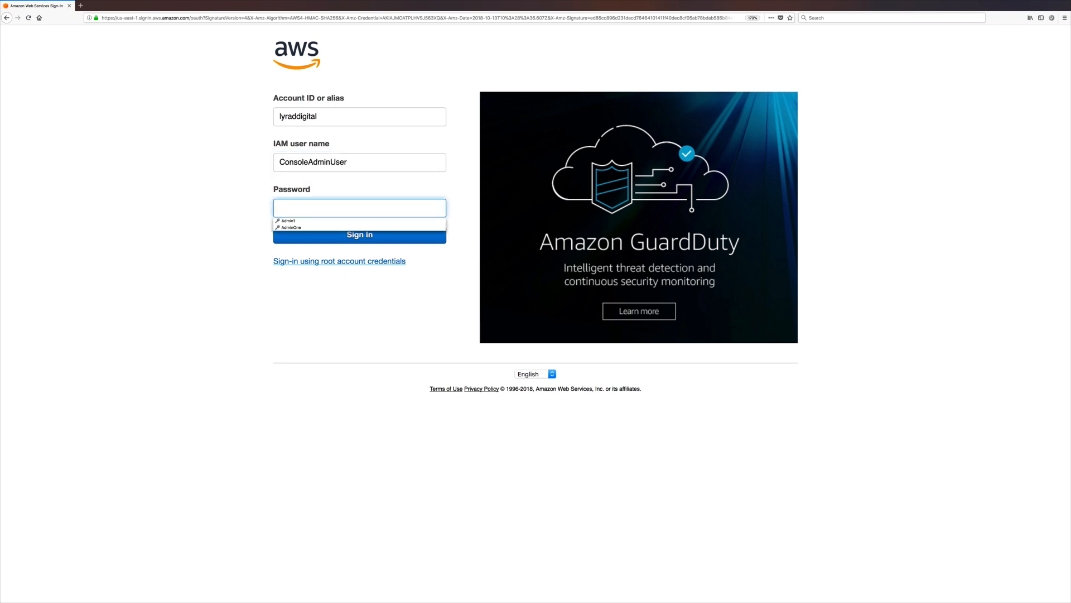
type("••••••••••••")
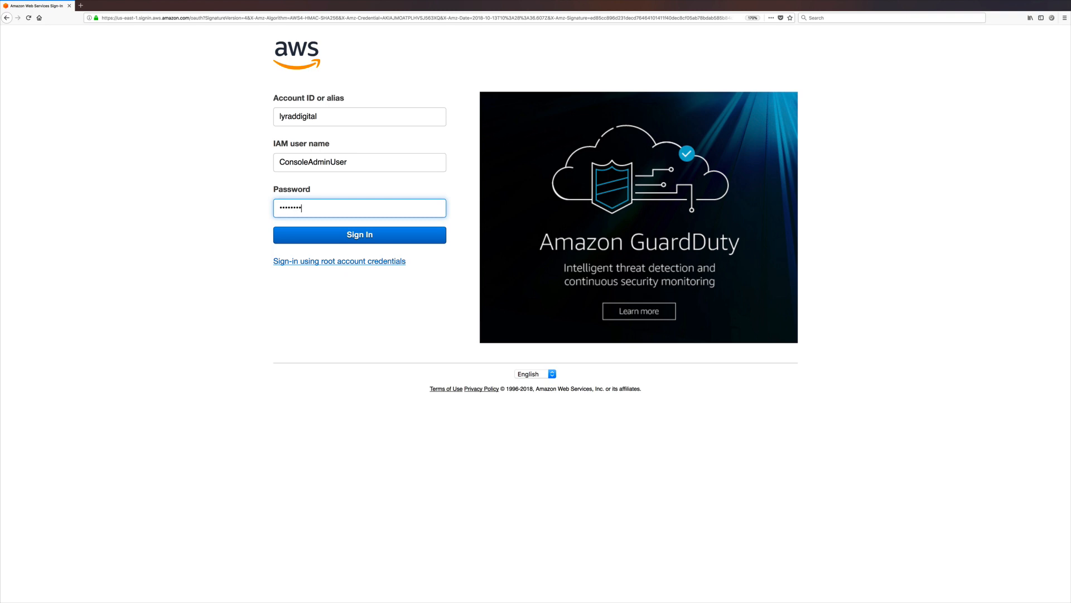
left_click(348, 242)
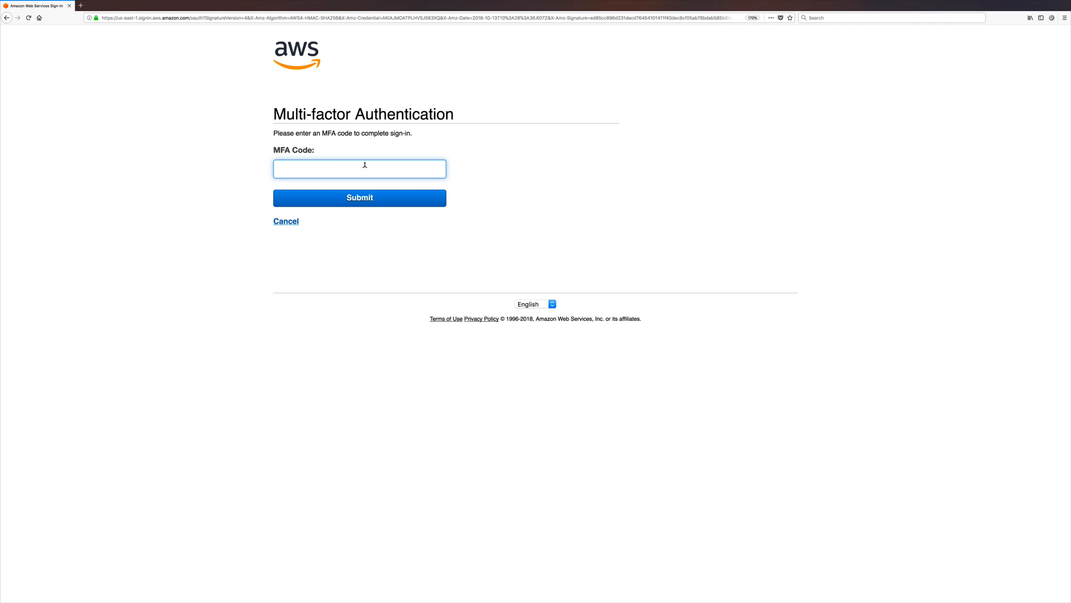
- Enter the MFA code and submit it to complete the console sign-in
left_click(360, 198)
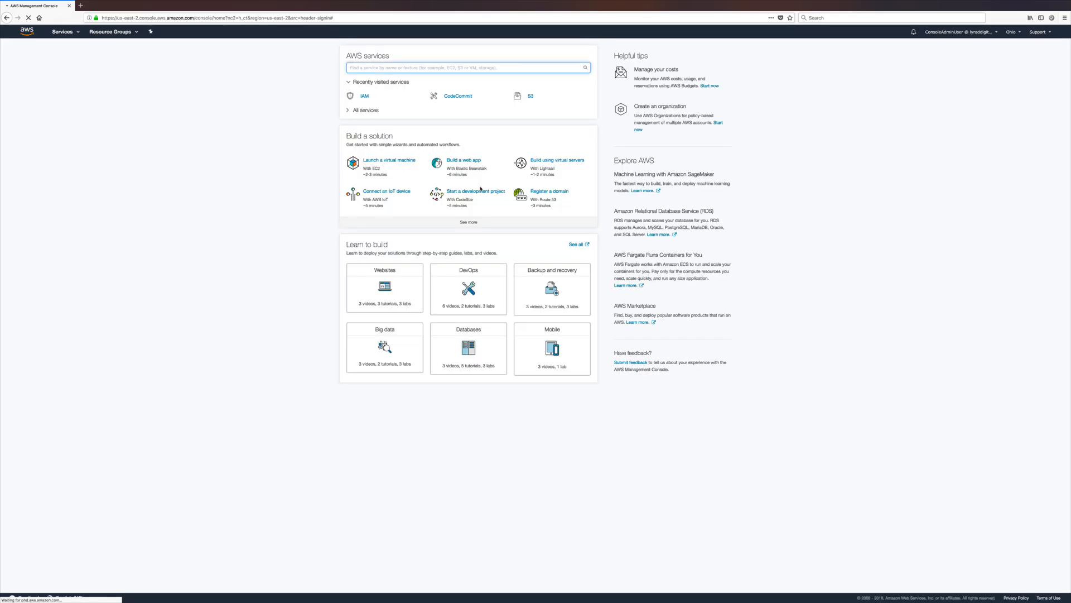
- Start creating an IAM role with the AWS service CodeBuild as its trusted entity and proceed to its permissions
left_click(364, 96)
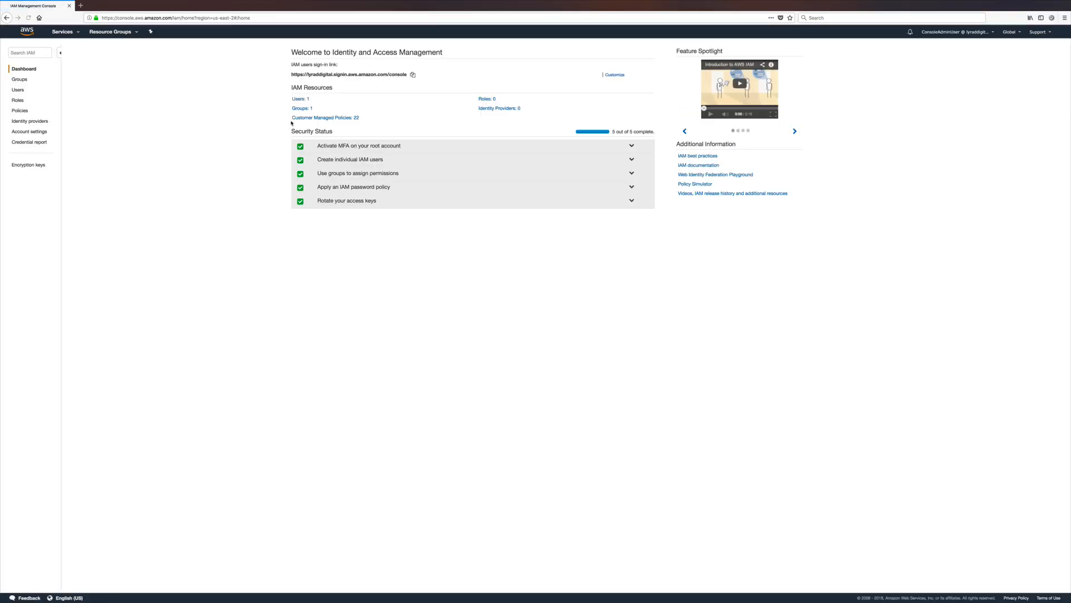
left_click(18, 102)
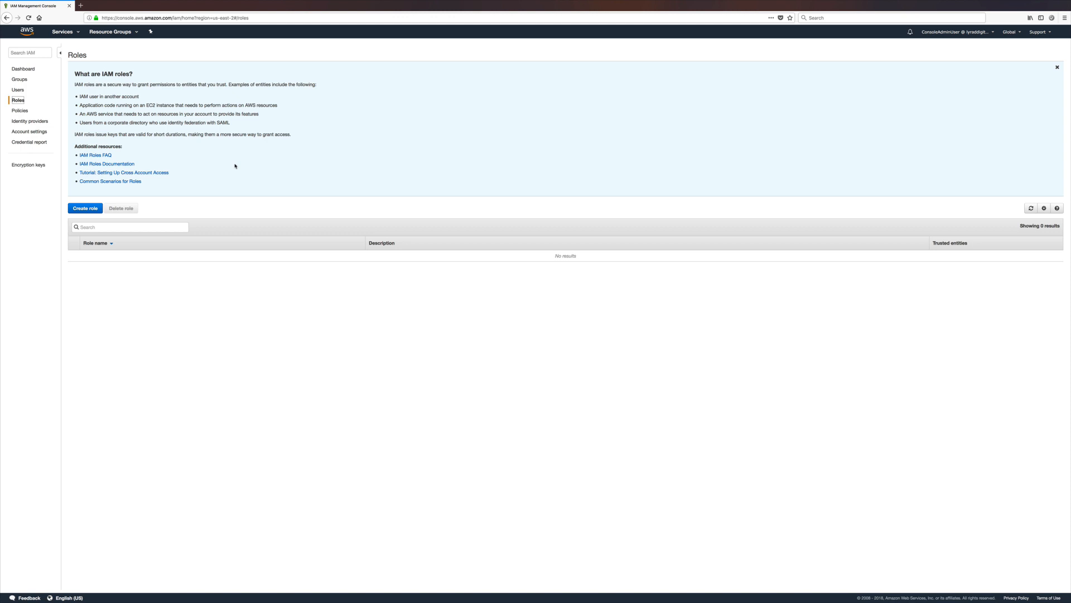
left_click(92, 208)
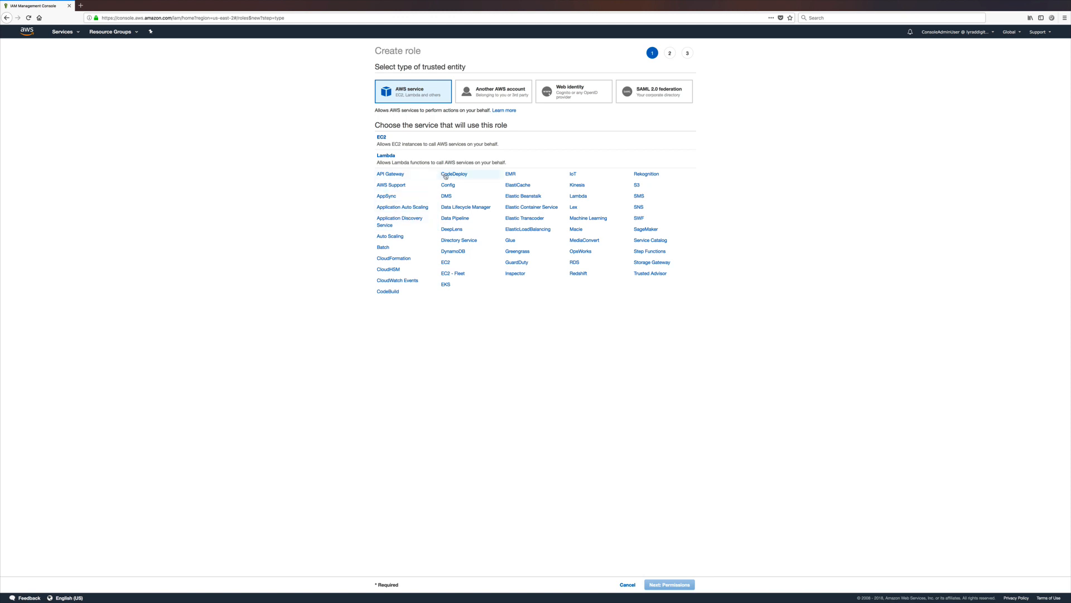
left_click(402, 291)
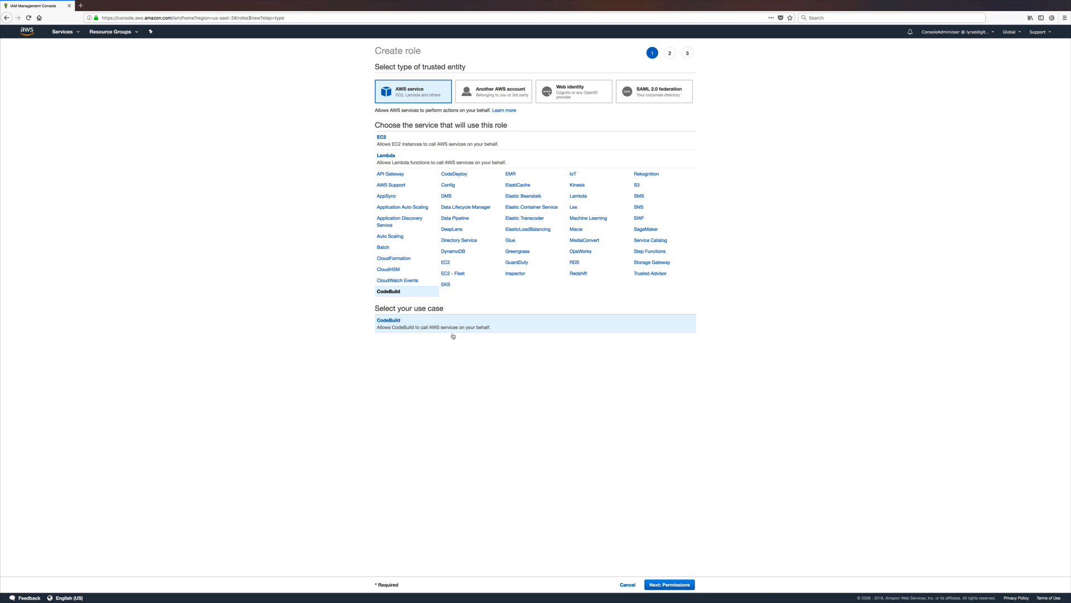
left_click(670, 584)
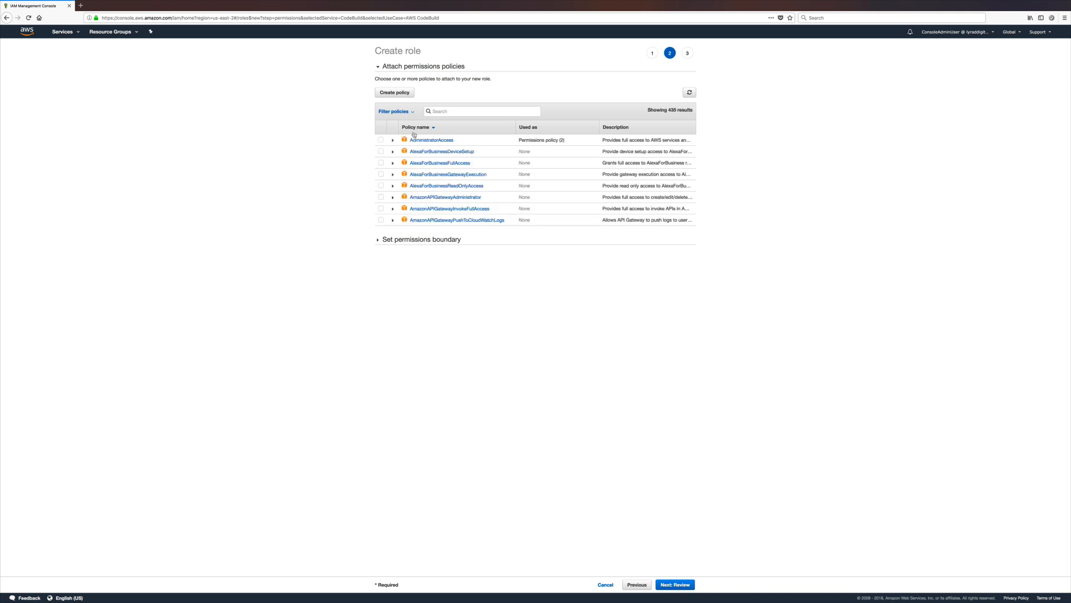
- Attach the AdministratorAccess policy to the role, name it CodeBuildFullAccess, and create it
left_click(380, 139)
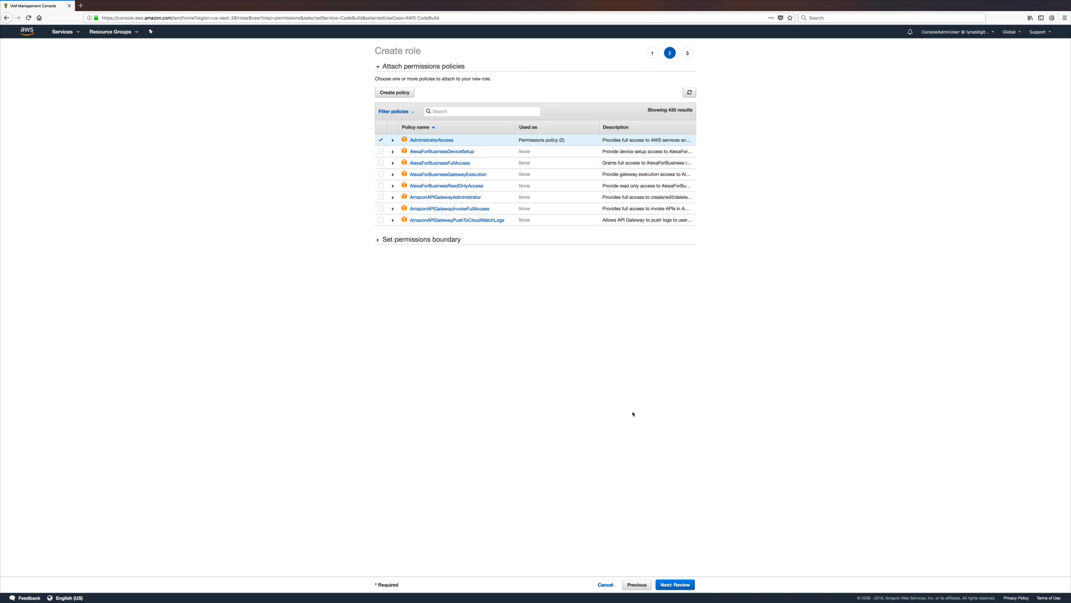
left_click(675, 584)
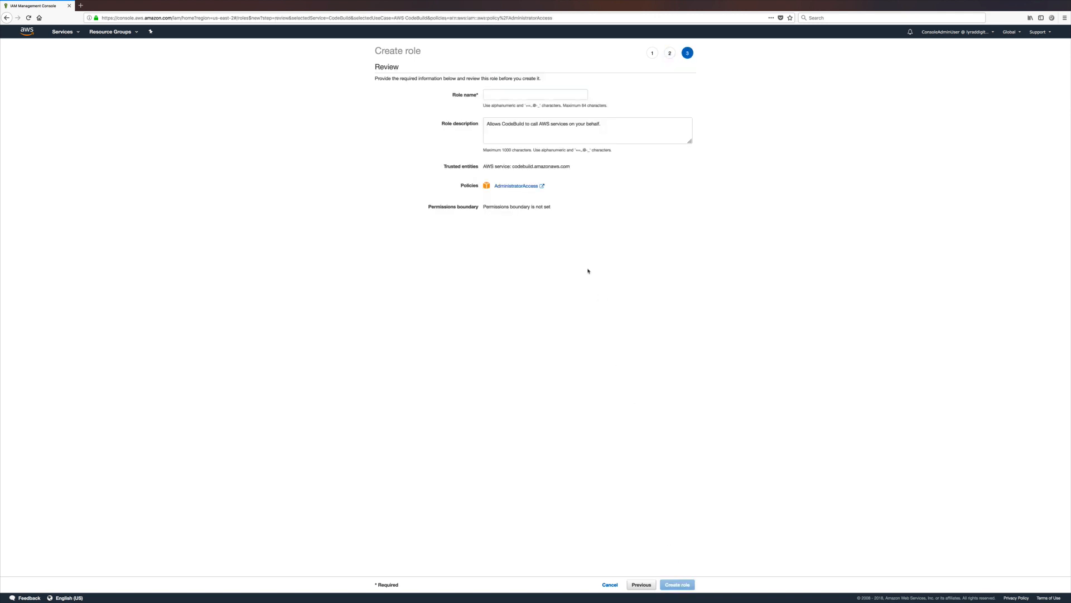
left_click(521, 93)
type("CodeB")
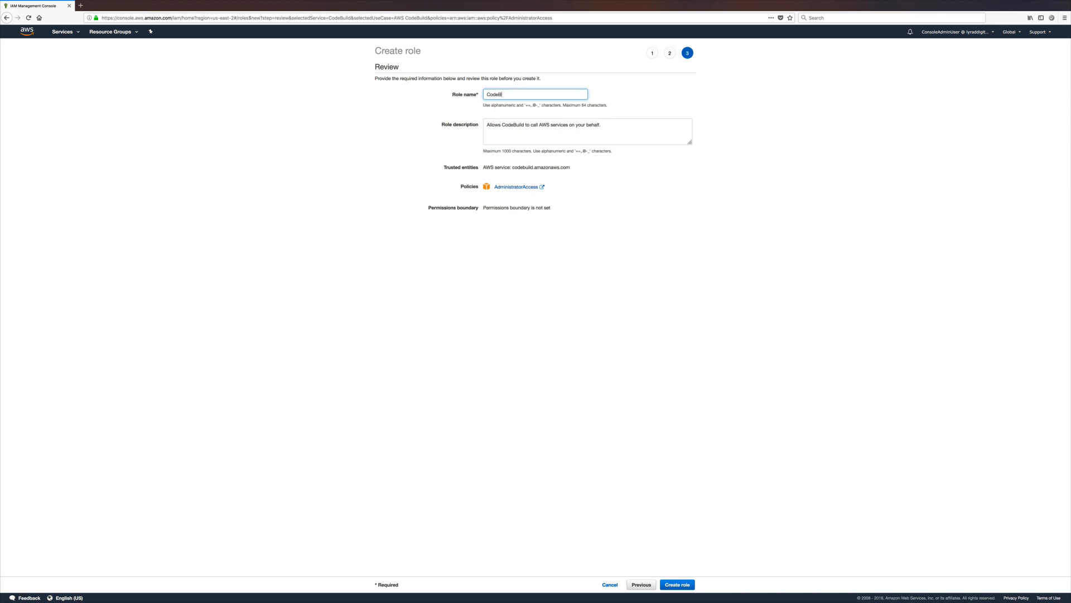
type("uildFullAccess")
left_click(678, 584)
left_click(679, 584)
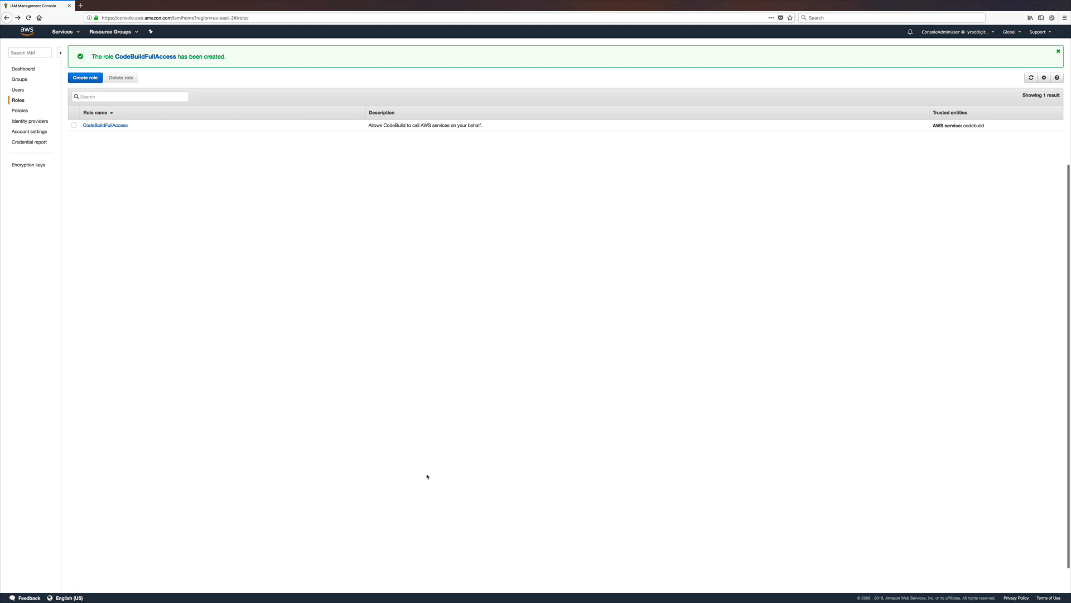
- Examine the service principal in the CodeBuildFullAccess role's trust policy document, then leave the editor without changes
left_click(96, 125)
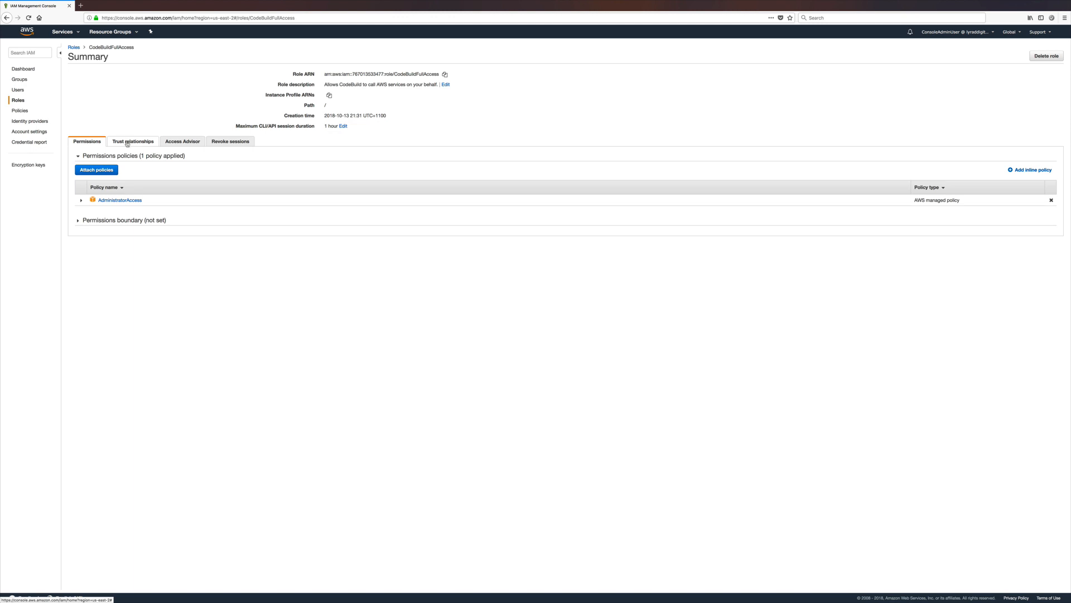
left_click(131, 144)
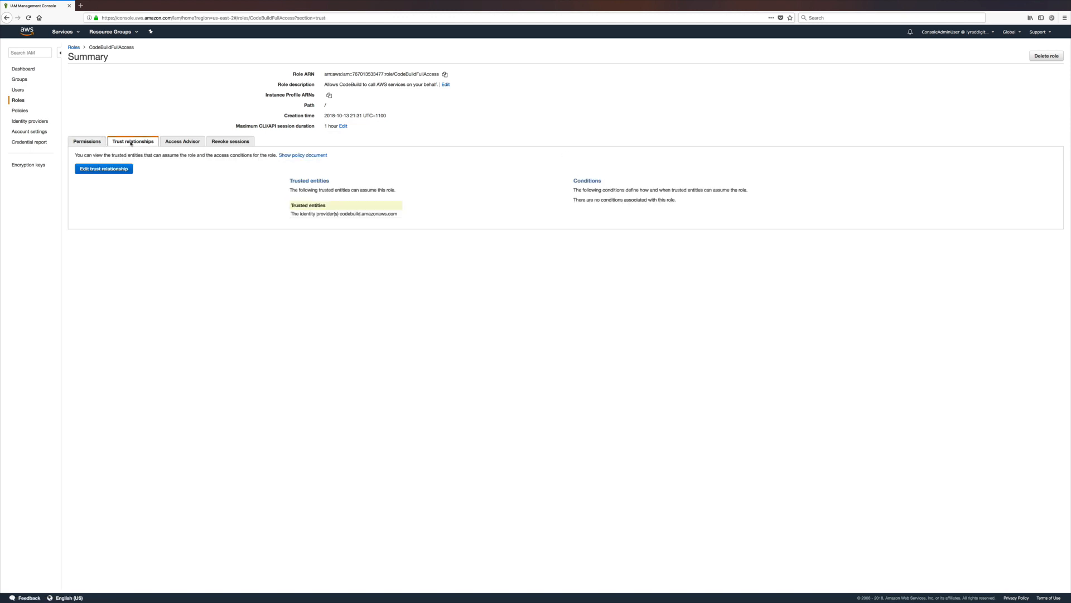
left_click(106, 171)
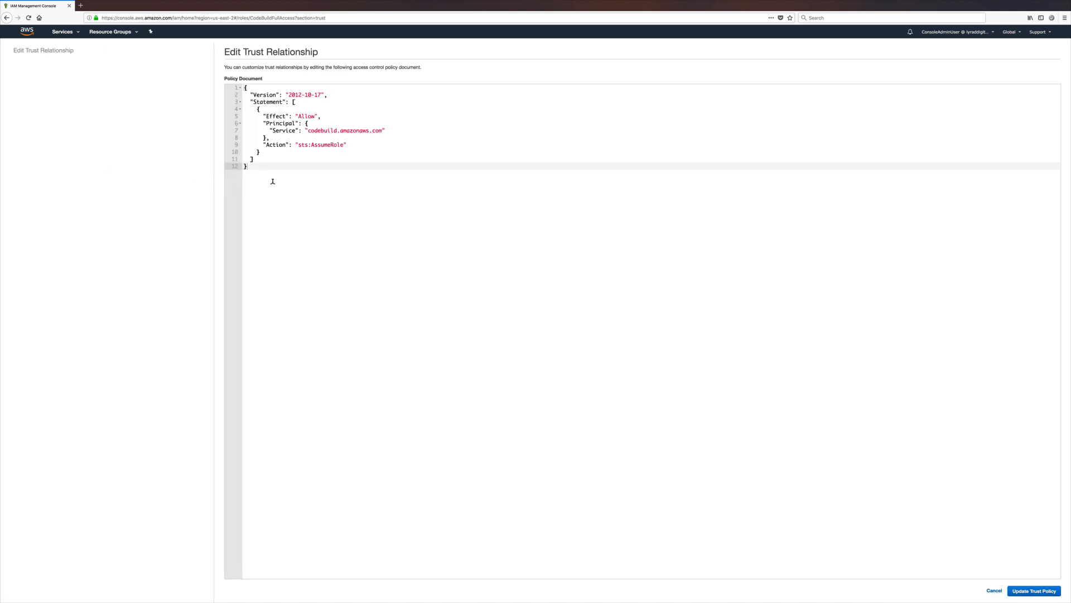
left_click_drag(309, 130, 383, 130)
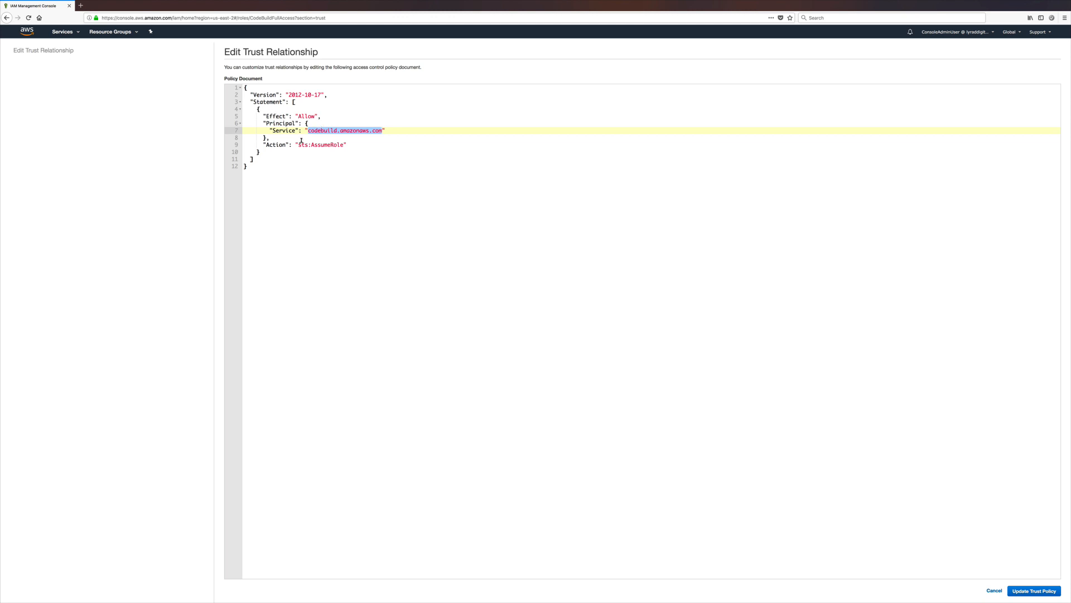
double_click(283, 130)
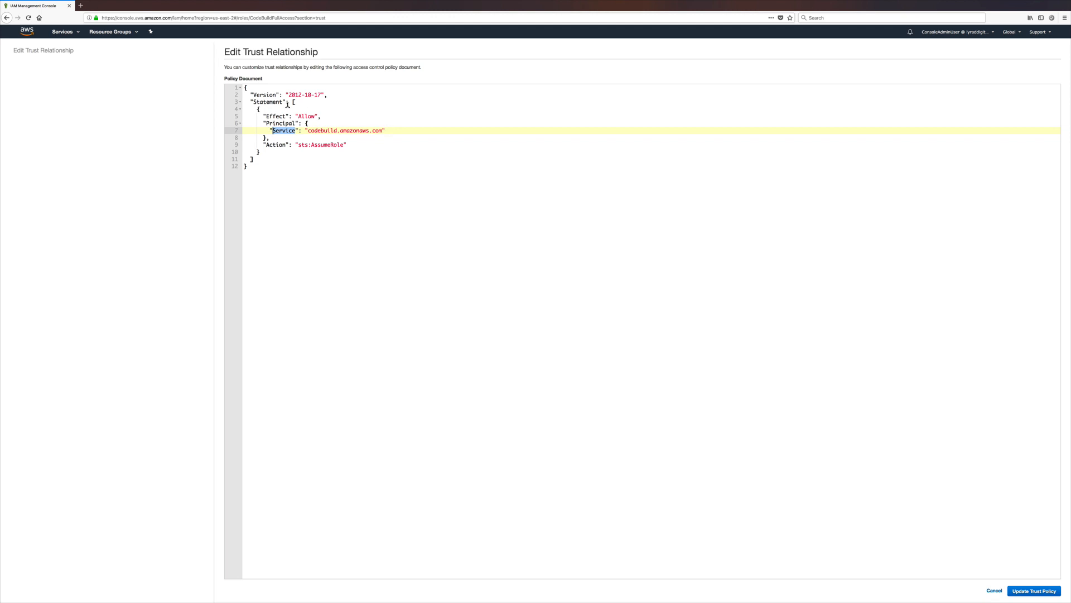
left_click(6, 18)
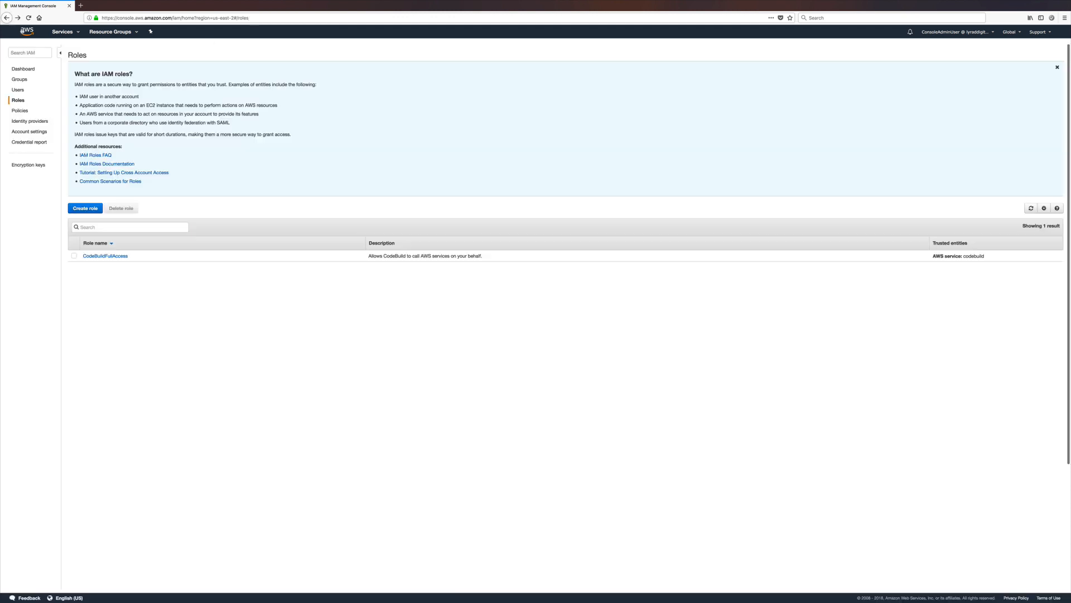
- Review the service permissions and last-accessed information in Access Advisor for the CodeBuildFullAccess role
left_click(100, 255)
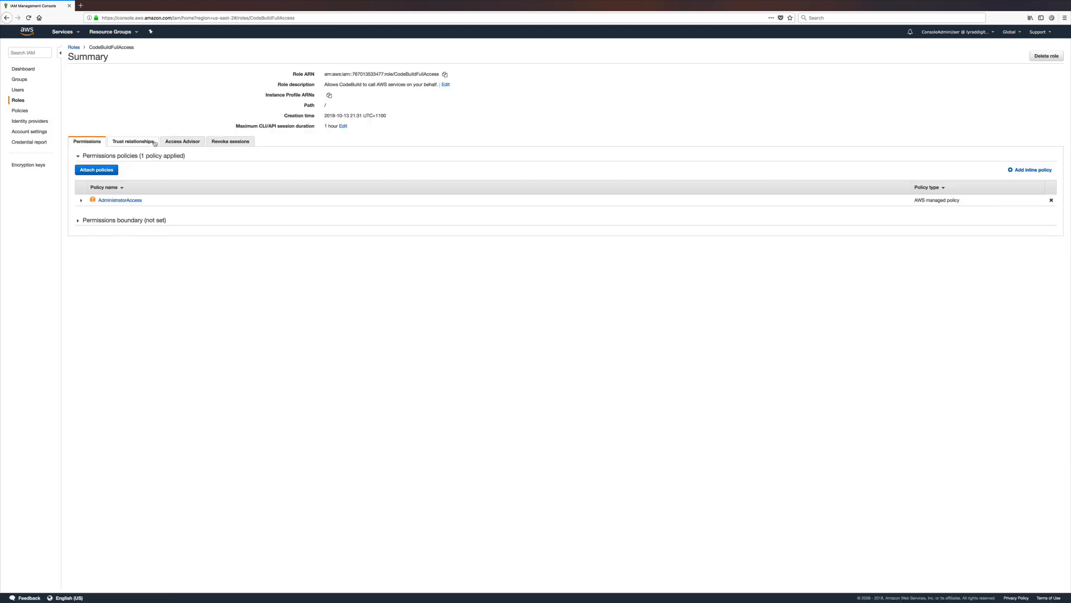
left_click(186, 143)
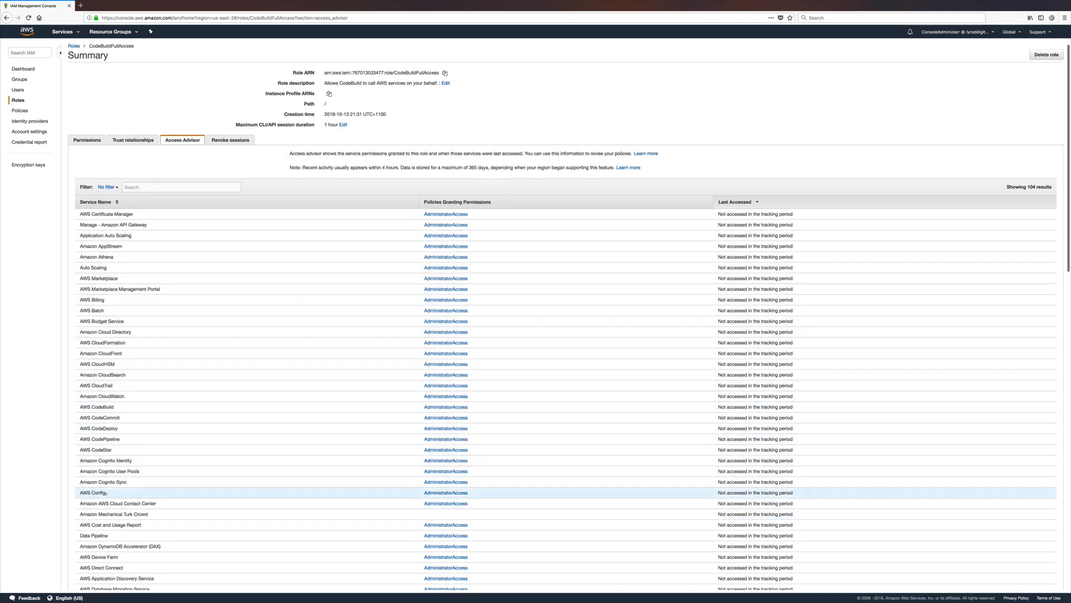
scroll(107, 496, "down", 2)
scroll(107, 496, "down", 5)
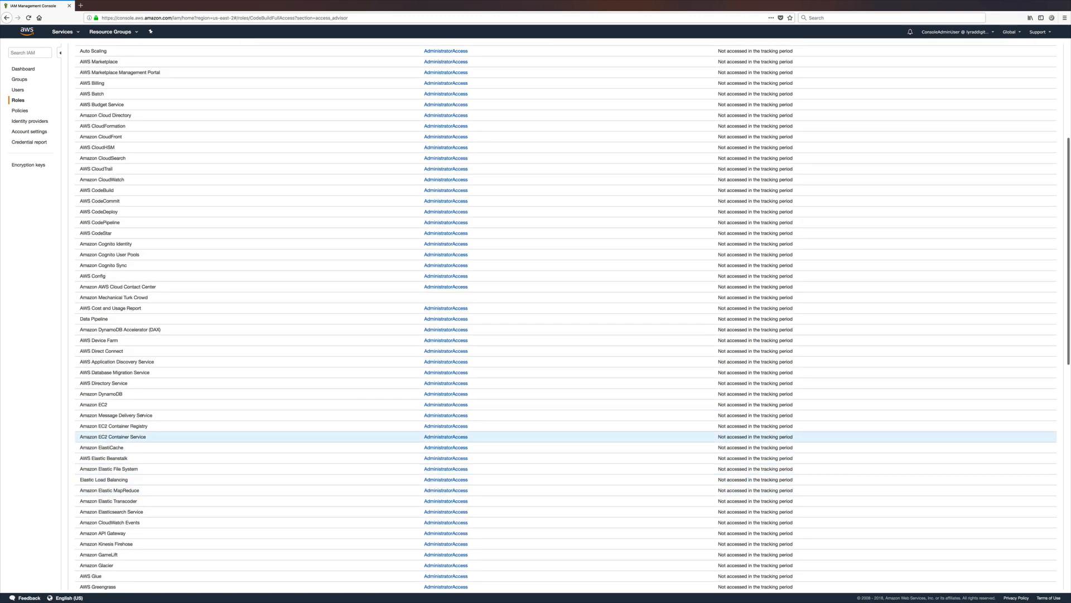
scroll(143, 312, "up", 7)
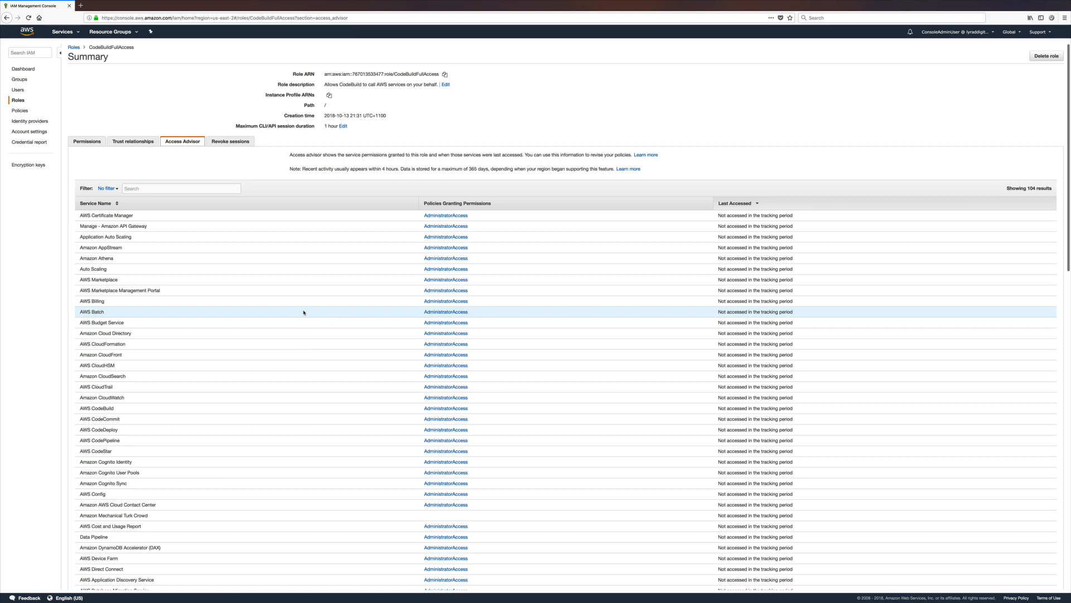
scroll(294, 313, "down", 10)
scroll(294, 313, "down", 5)
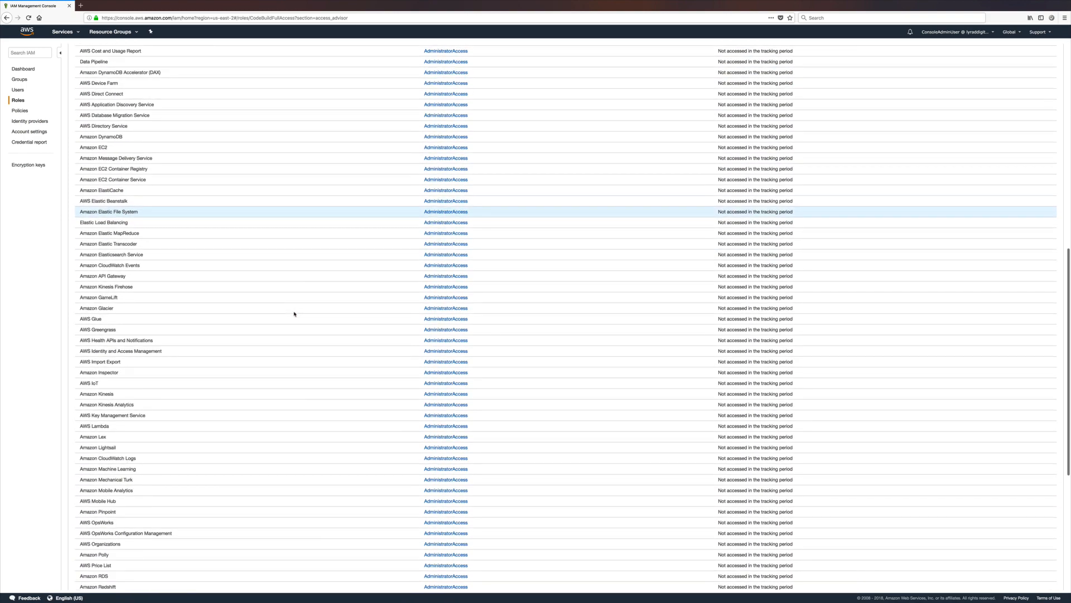
scroll(294, 314, "up", 20)
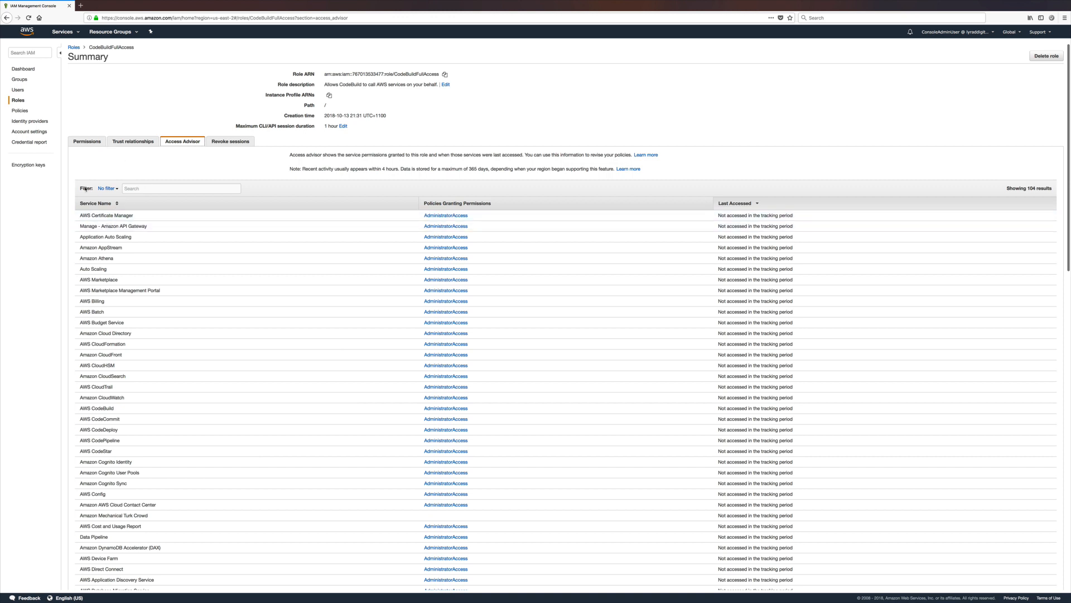
- Expand the role's AdministratorAccess policy, examine the Effect, Action and Resource entries in its JSON, and collapse it
left_click(85, 142)
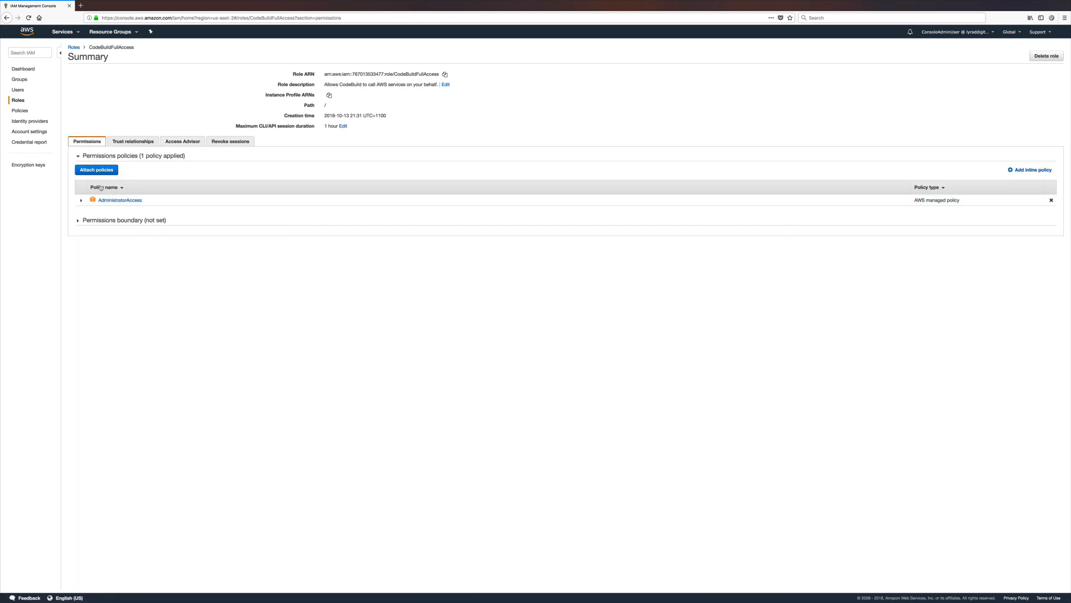
left_click(80, 202)
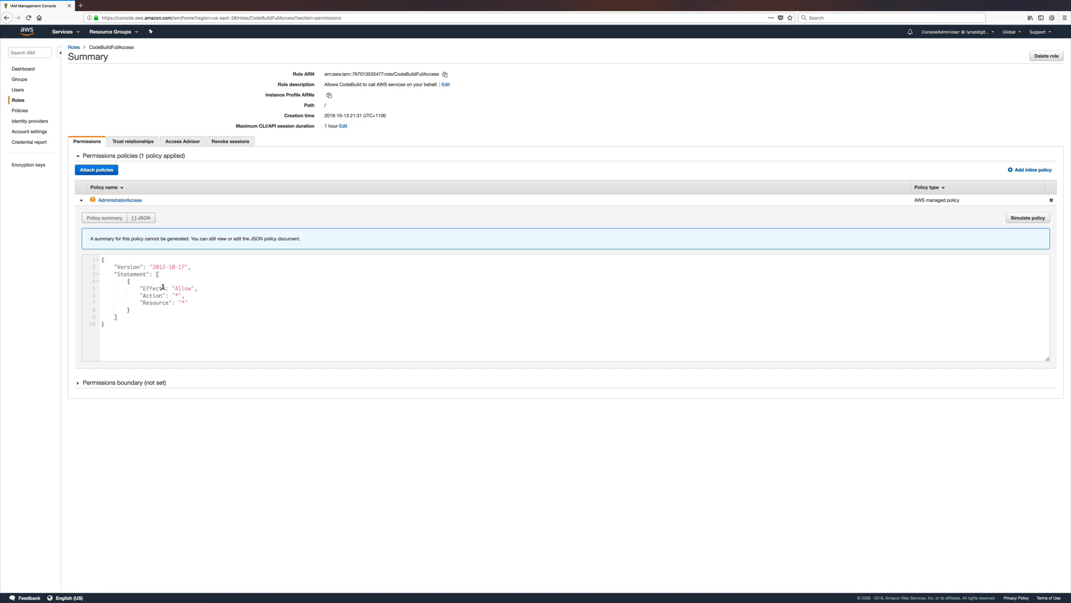
double_click(182, 288)
left_click(177, 292)
left_click_drag(180, 302, 183, 302)
double_click(159, 302)
double_click(151, 295)
left_click(82, 200)
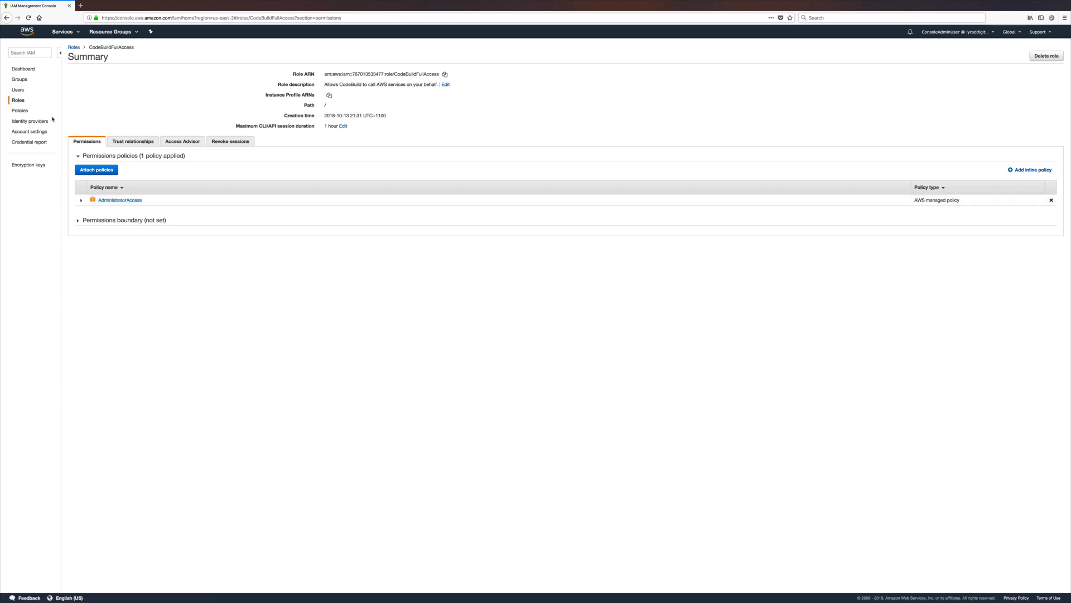
- View the IAM policies list and the blank policy creation form, then return to the list
left_click(20, 111)
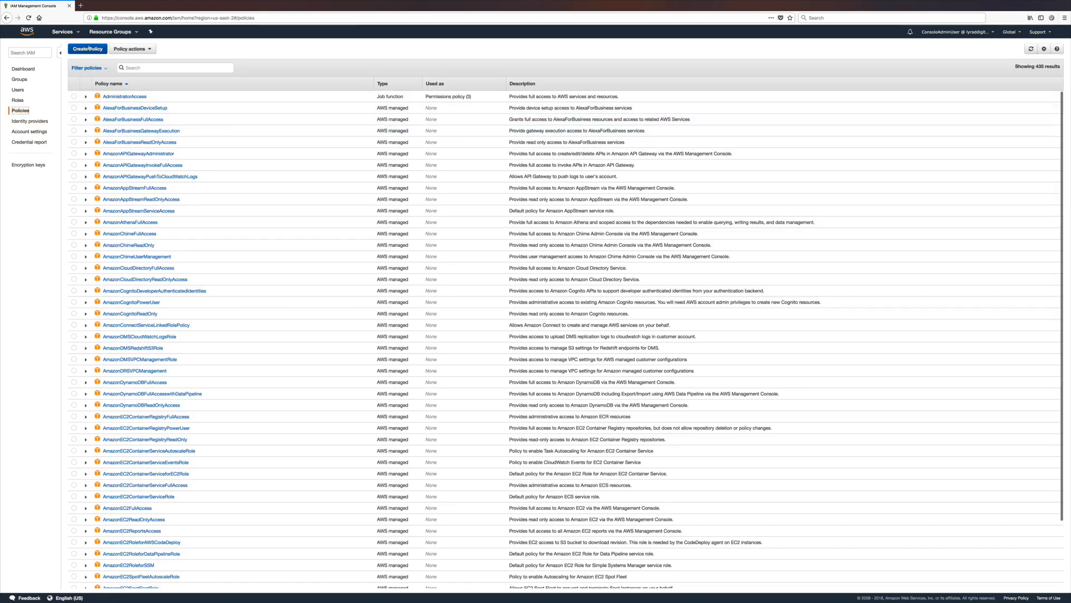
left_click(89, 48)
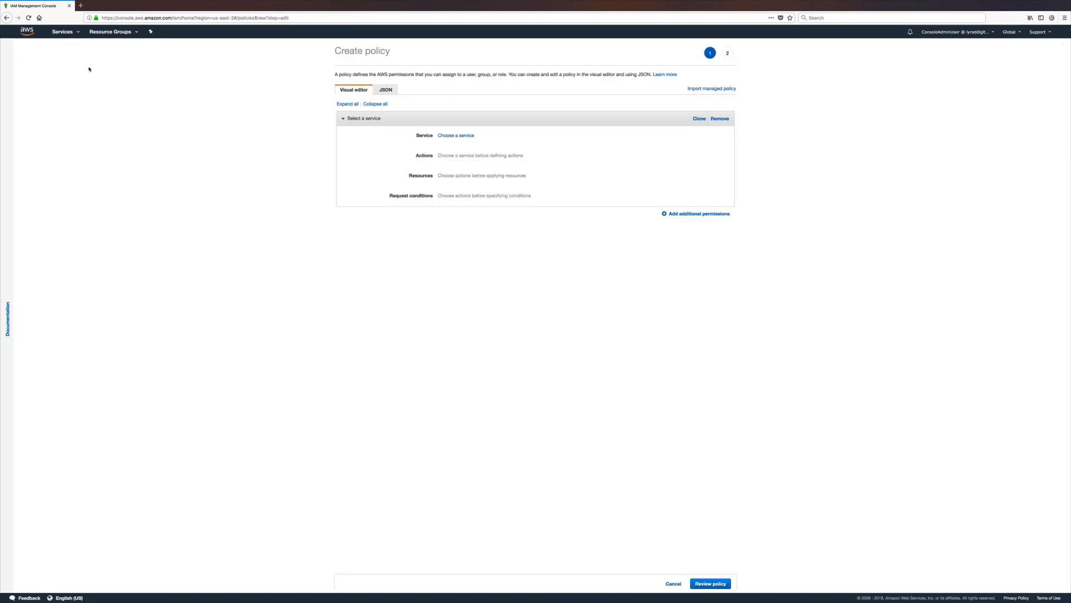
left_click(6, 18)
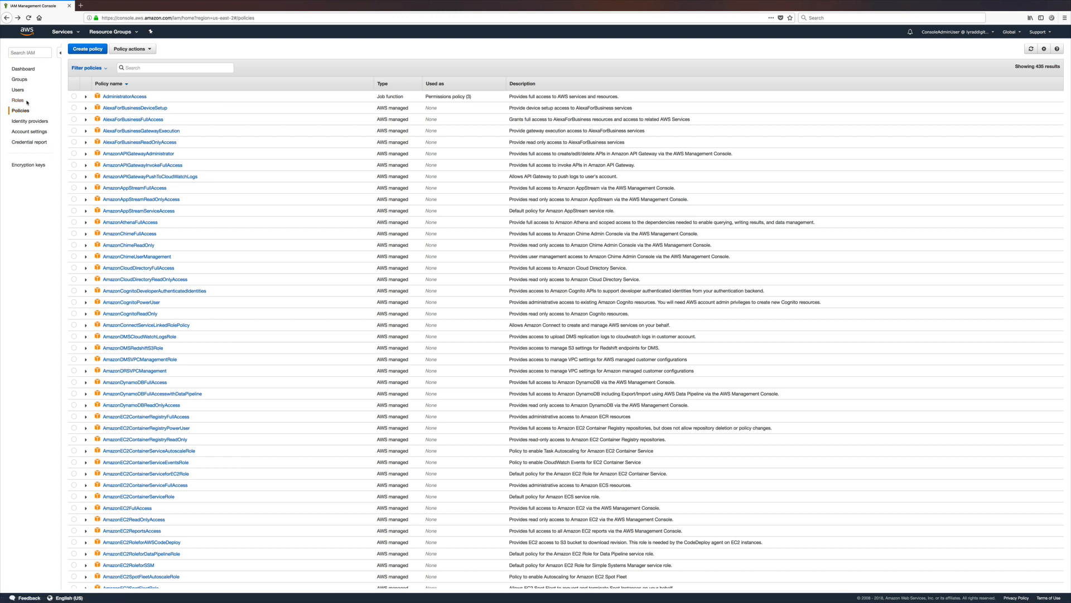
- Leave the IAM policies list and go to the Console Home page
left_click(20, 101)
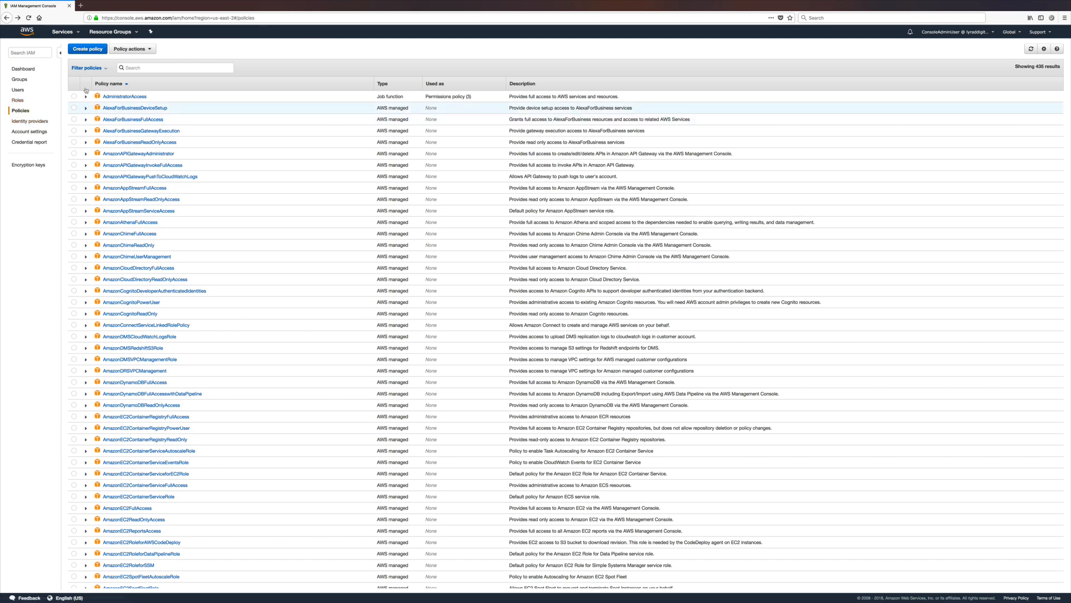
left_click(63, 33)
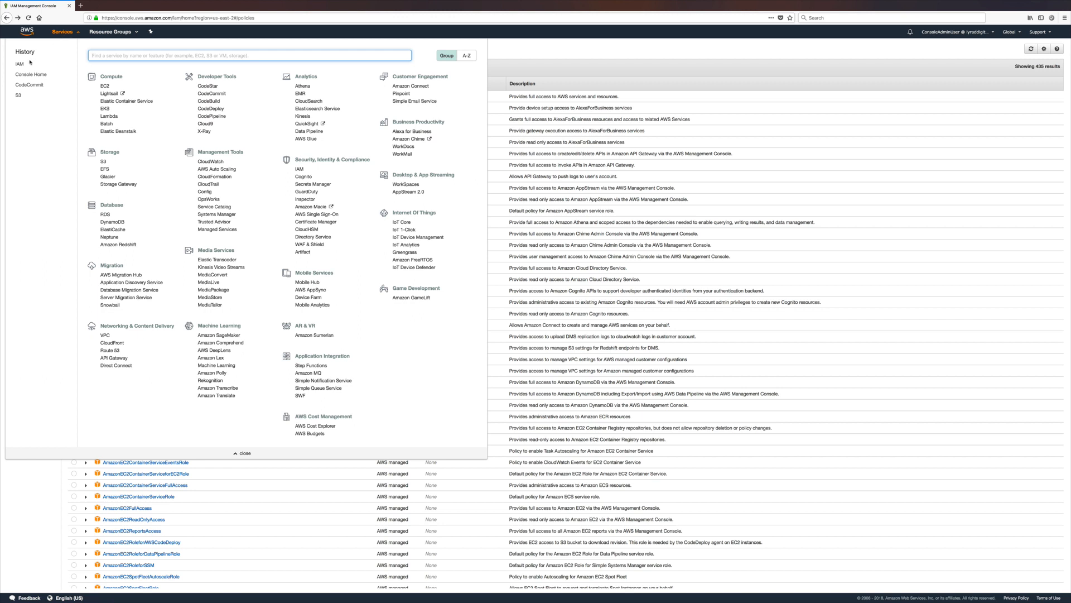
left_click(31, 77)
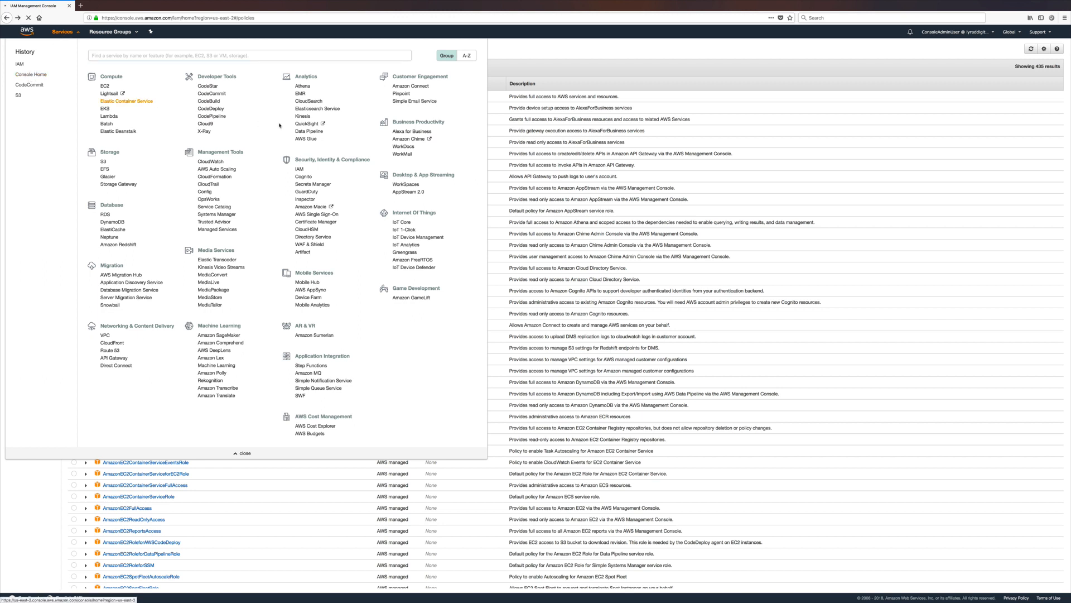